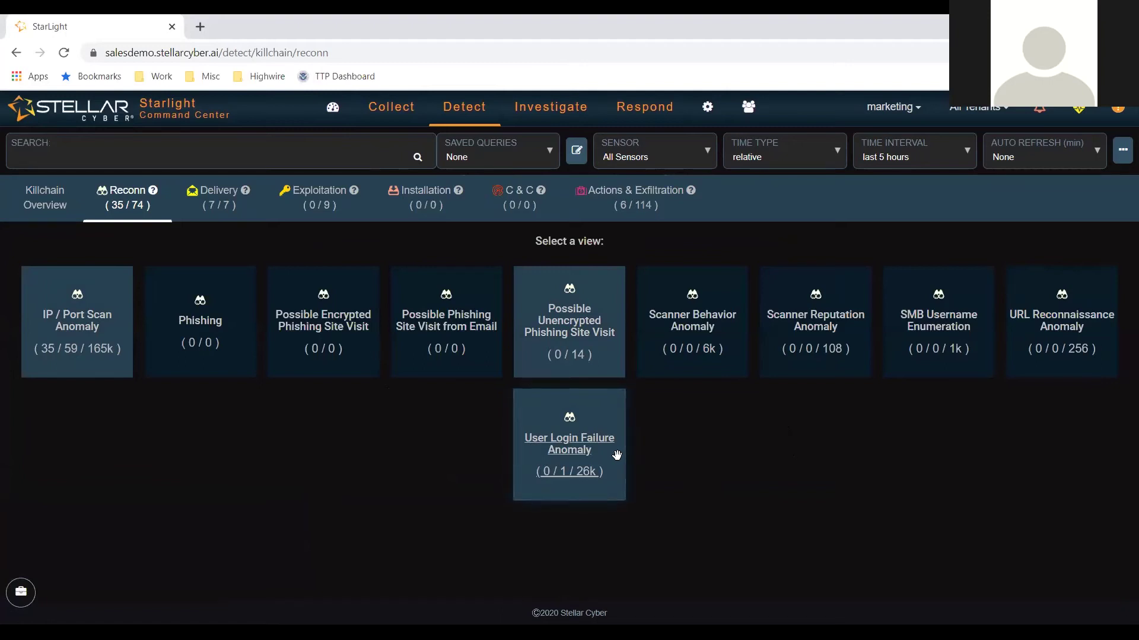
# - Open the User Login Failure Anomaly view under Reconn and set the time interval to the last 24 hours
pyautogui.click(557, 446)
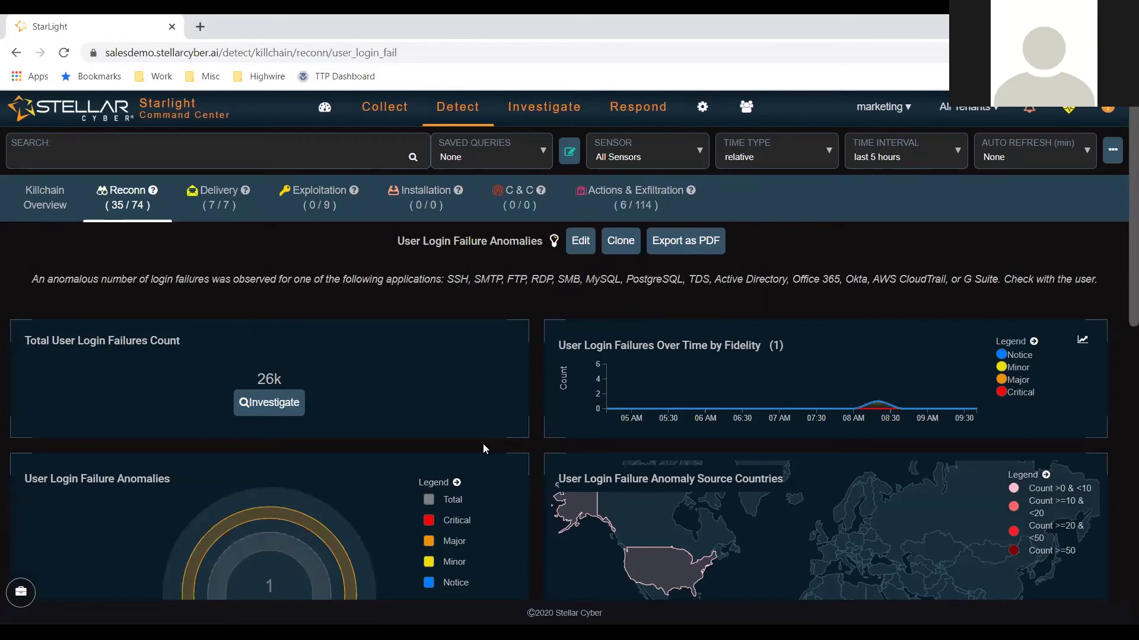
pyautogui.scroll(-1, 447, 413)
pyautogui.scroll(1, 461, 408)
pyautogui.click(957, 151)
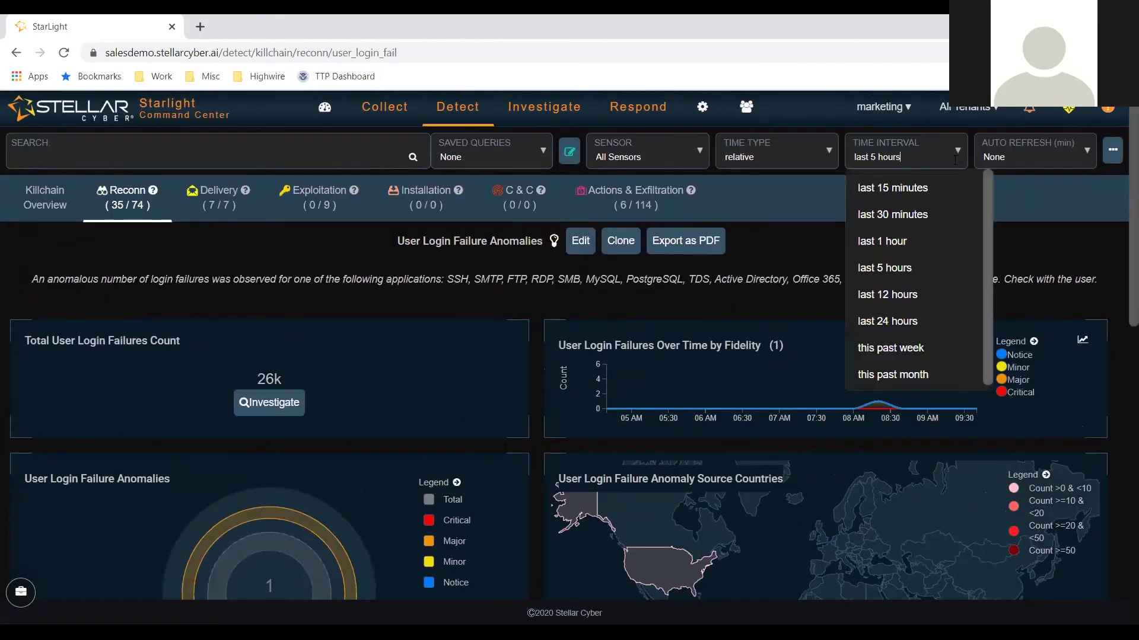
pyautogui.click(915, 322)
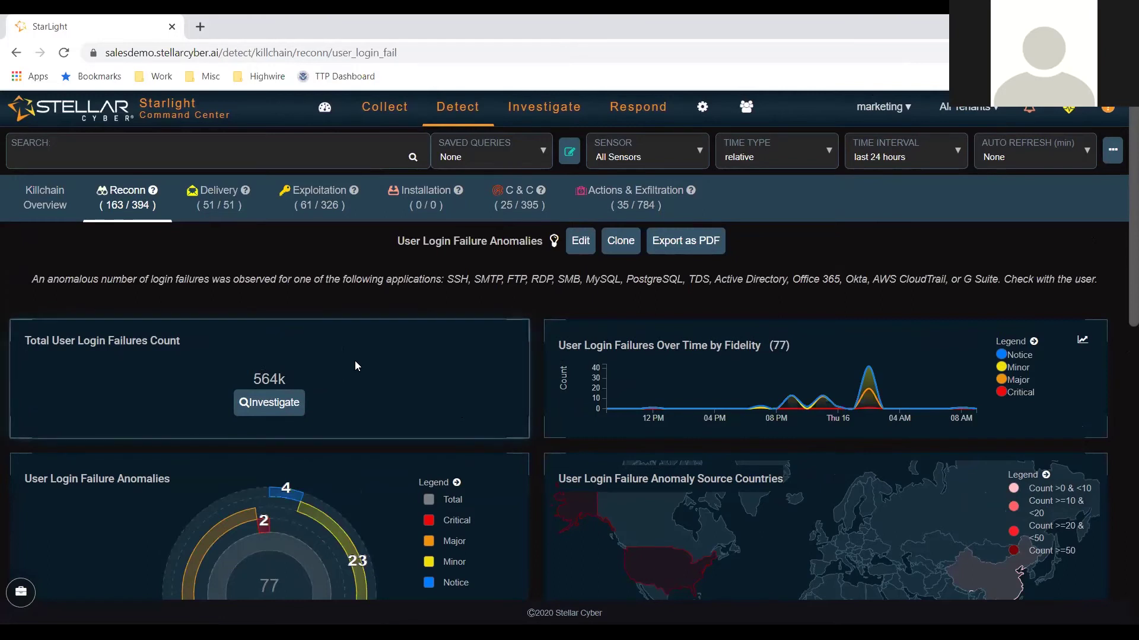
# - Filter the User Login Failure Anomalies chart for Critical fidelity
pyautogui.scroll(-1, 357, 366)
pyautogui.scroll(-2, 357, 360)
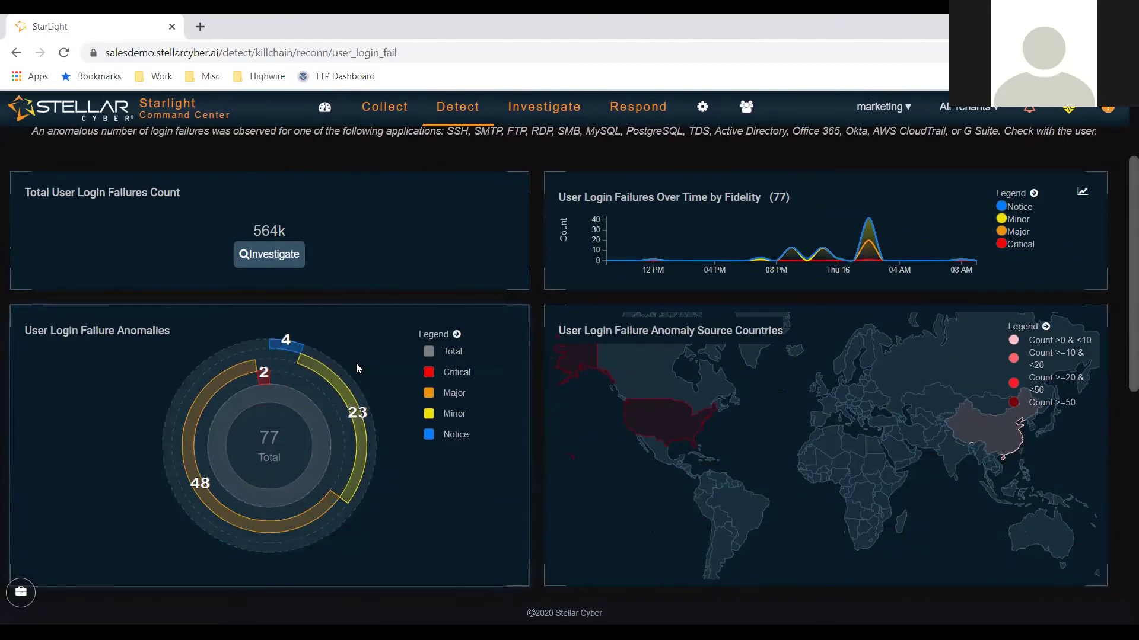
pyautogui.moveTo(464, 378)
pyautogui.click(485, 372)
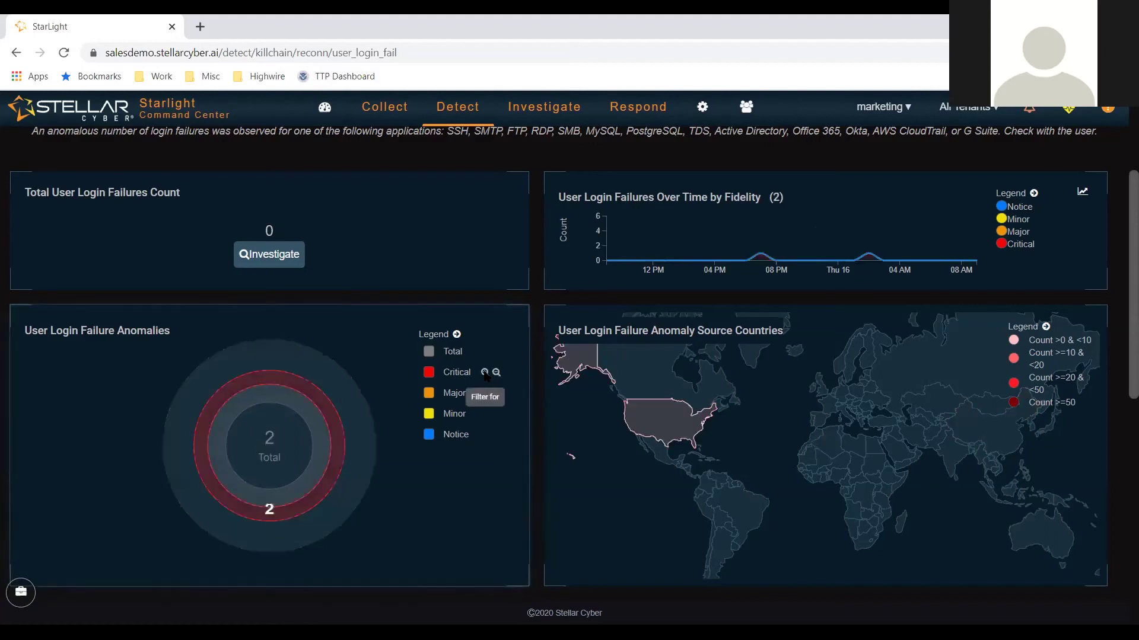
# - Open the details of the highest-scoring record, from 10.30.2.57 to 10.30.2.53, and check its available external actions
pyautogui.scroll(-3, 481, 372)
pyautogui.scroll(-2, 483, 376)
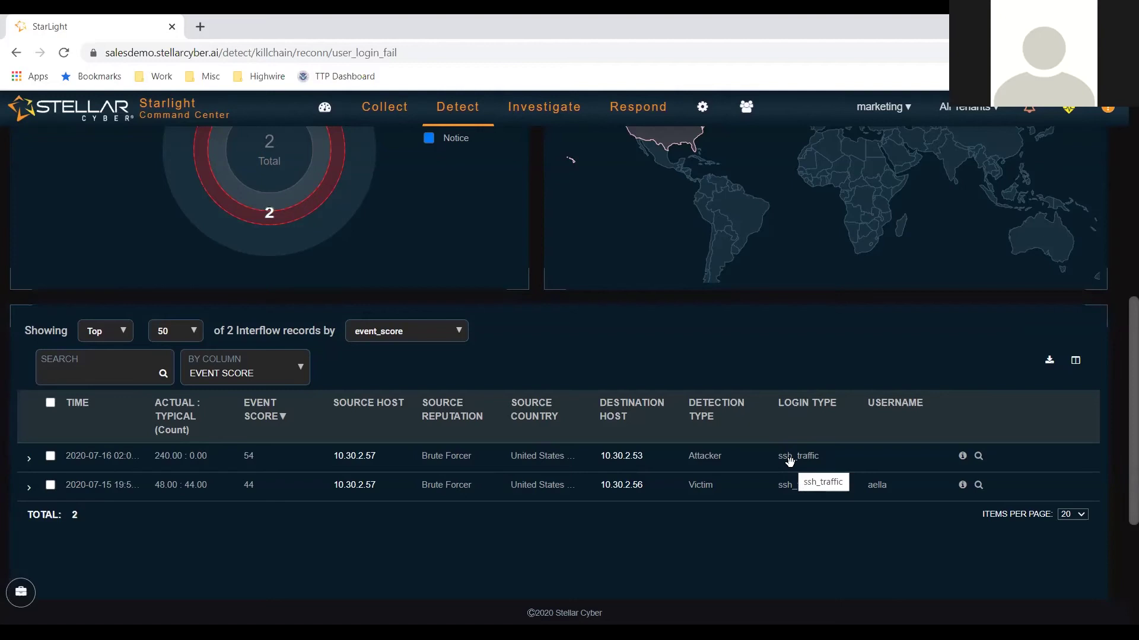
pyautogui.click(962, 456)
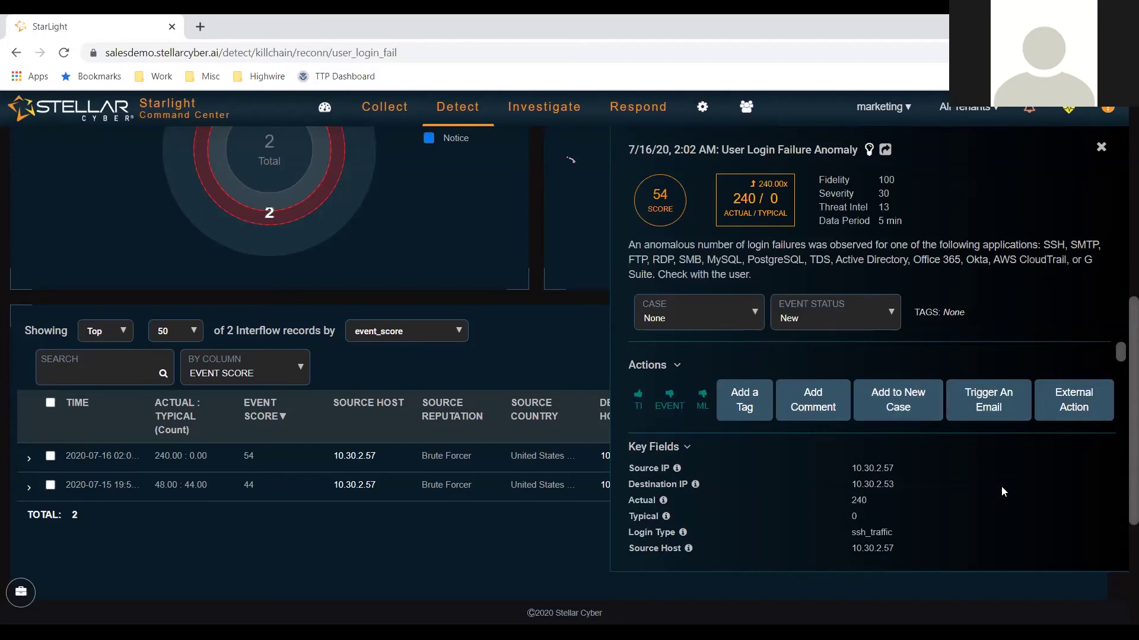
pyautogui.scroll(-2, 1001, 487)
pyautogui.scroll(2, 1001, 487)
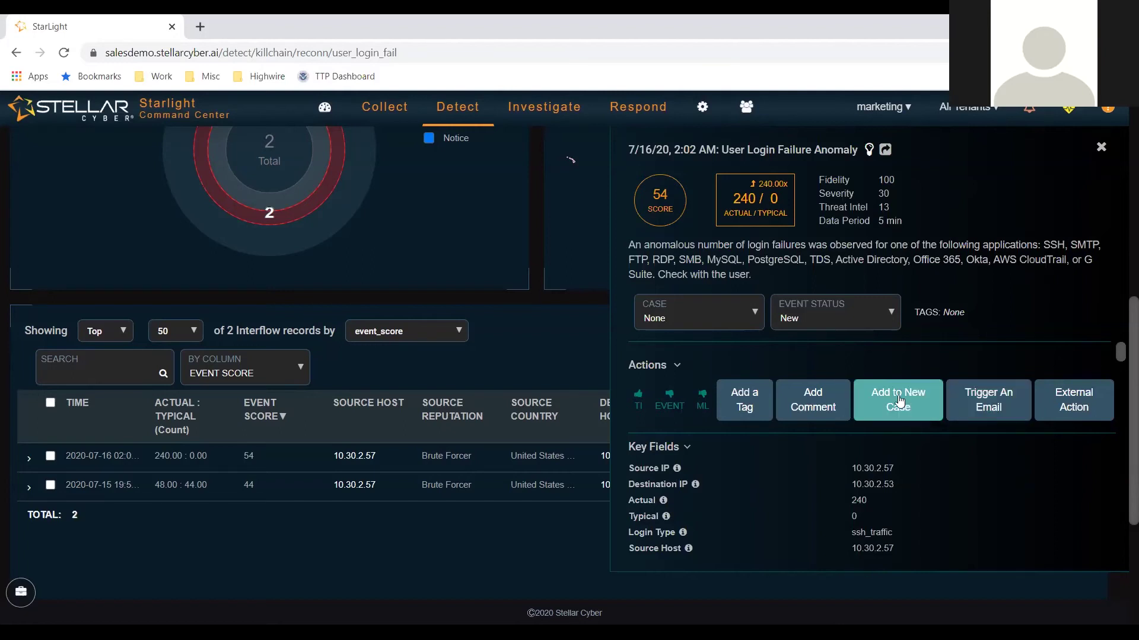
pyautogui.click(1077, 409)
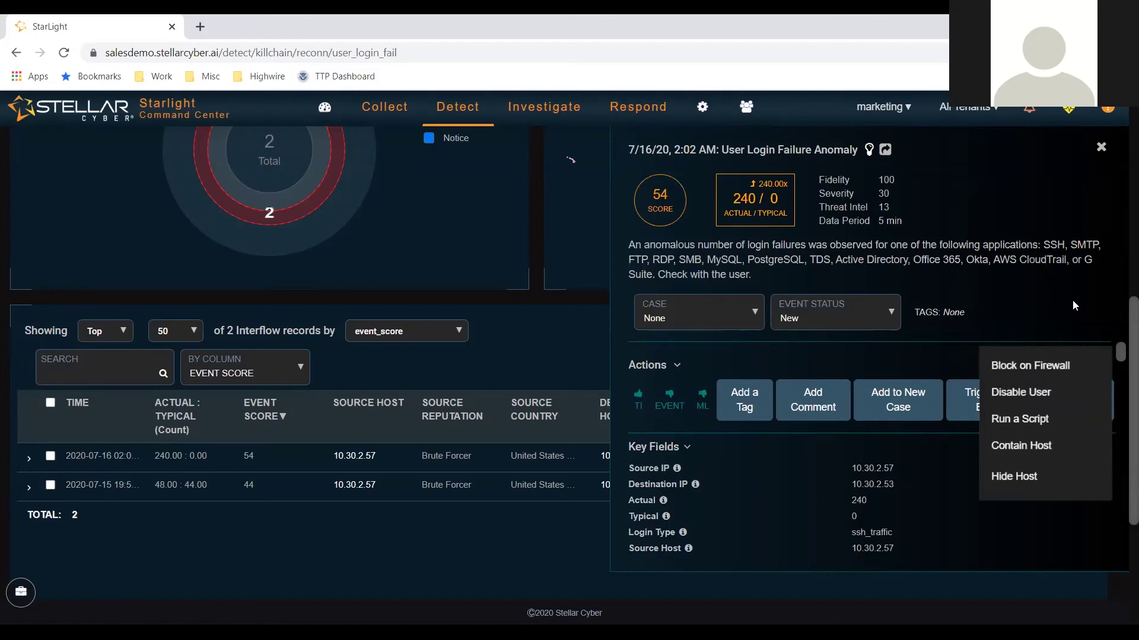
pyautogui.click(1057, 291)
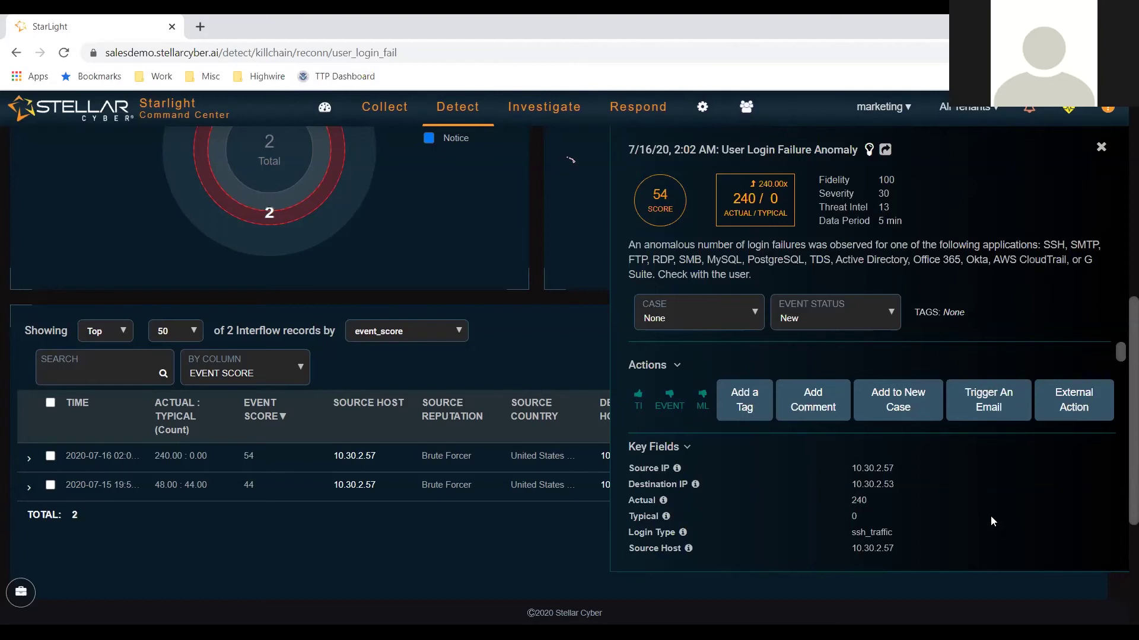
# - Examine the anomaly's host details and its Interflow JSON evidence, and close the details
pyautogui.scroll(-5, 991, 516)
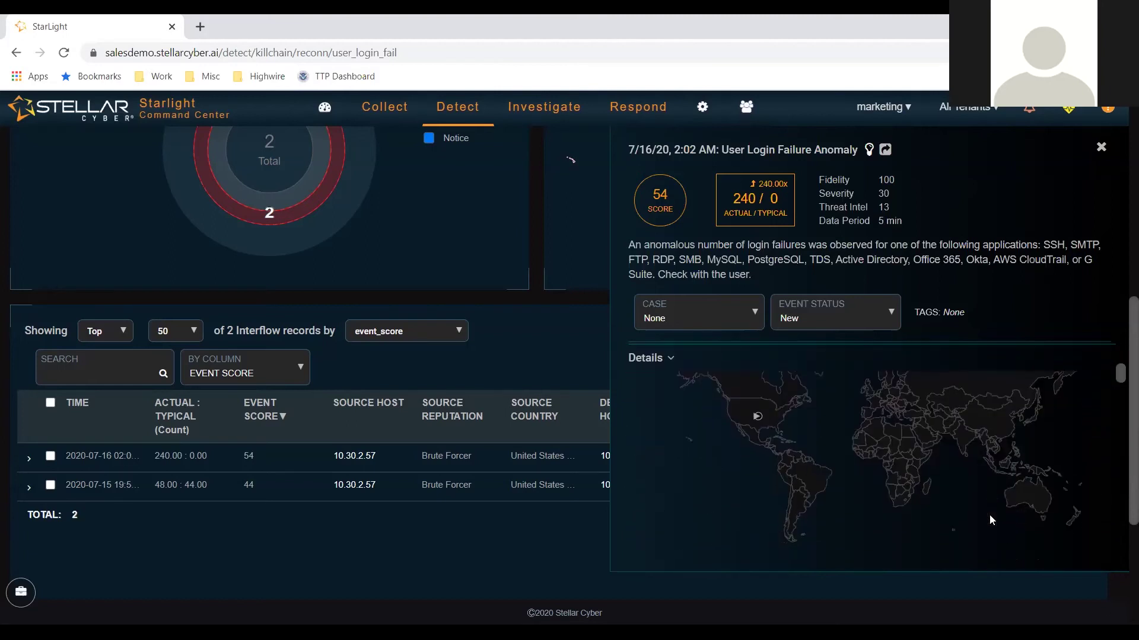
pyautogui.scroll(-5, 989, 516)
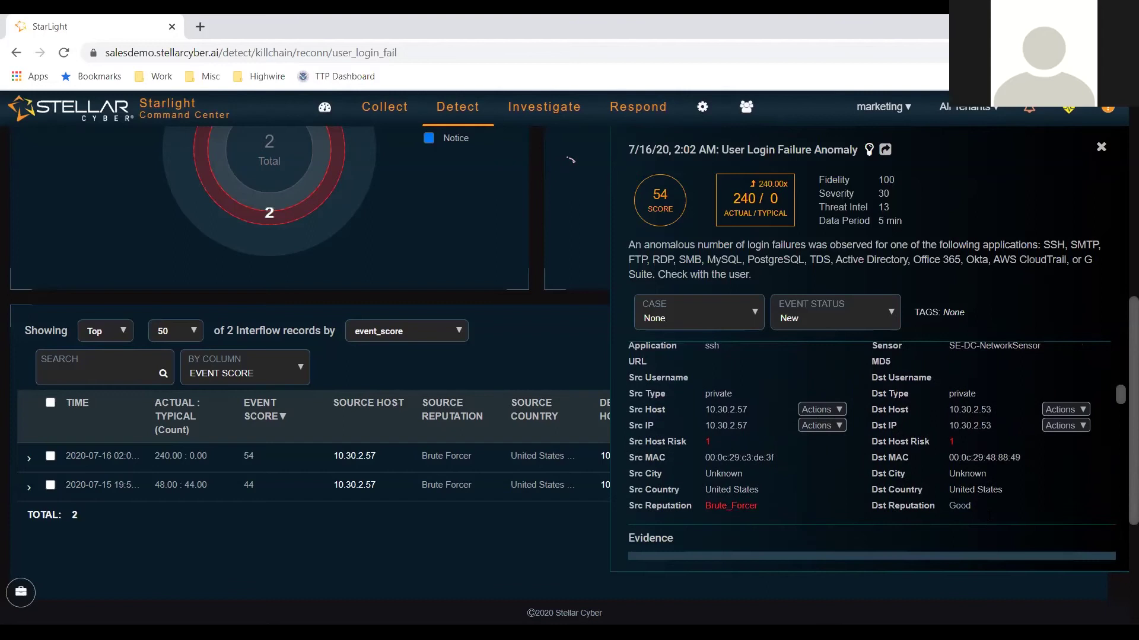
pyautogui.scroll(-3, 871, 450)
pyautogui.click(820, 379)
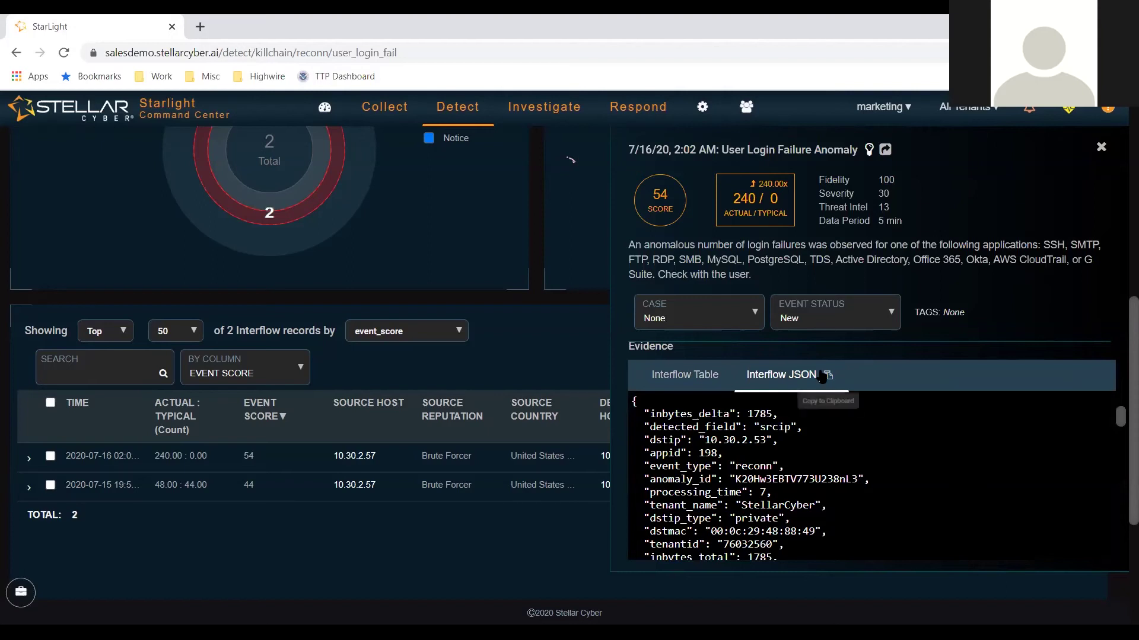
pyautogui.scroll(-6, 928, 477)
pyautogui.scroll(-4, 927, 477)
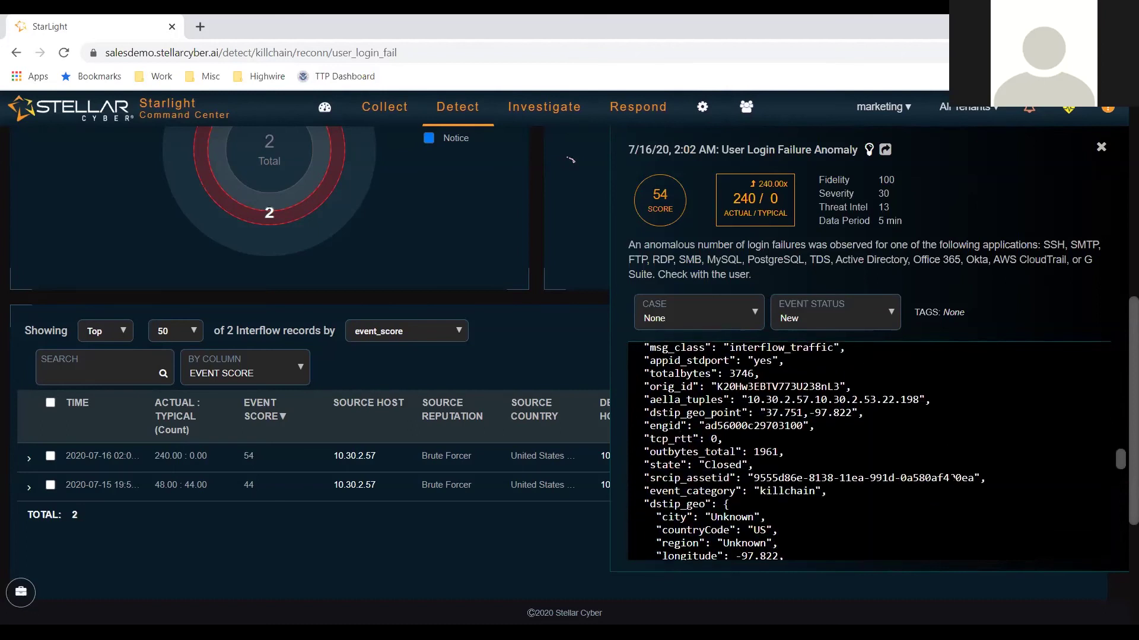
pyautogui.scroll(-2, 953, 477)
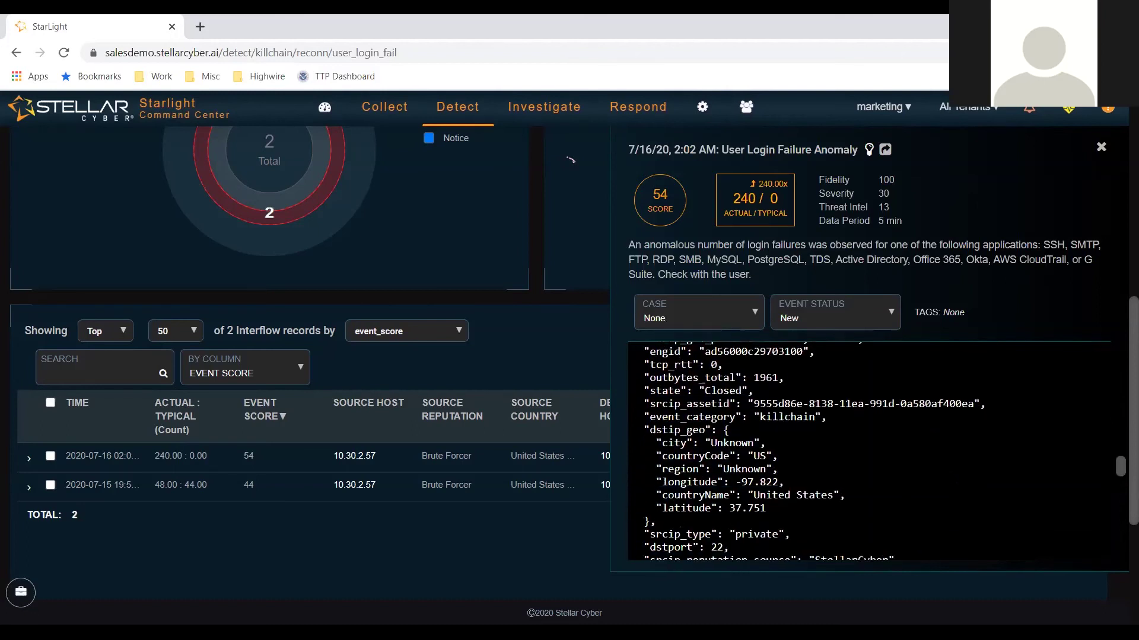
pyautogui.scroll(-2, 878, 451)
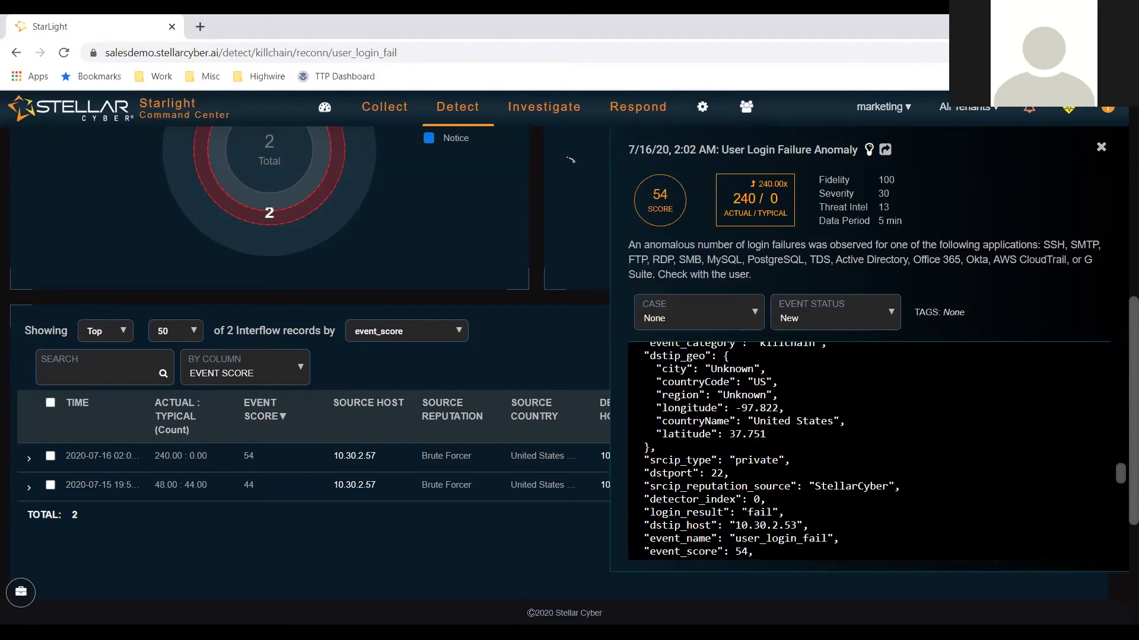
pyautogui.scroll(-2, 877, 451)
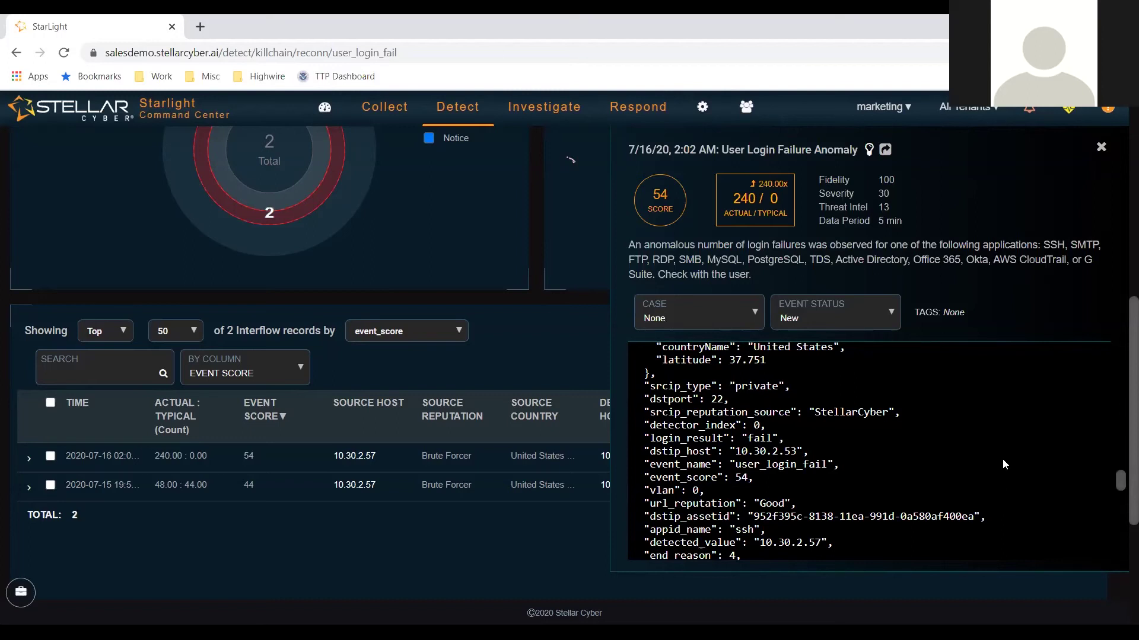
pyautogui.click(1101, 147)
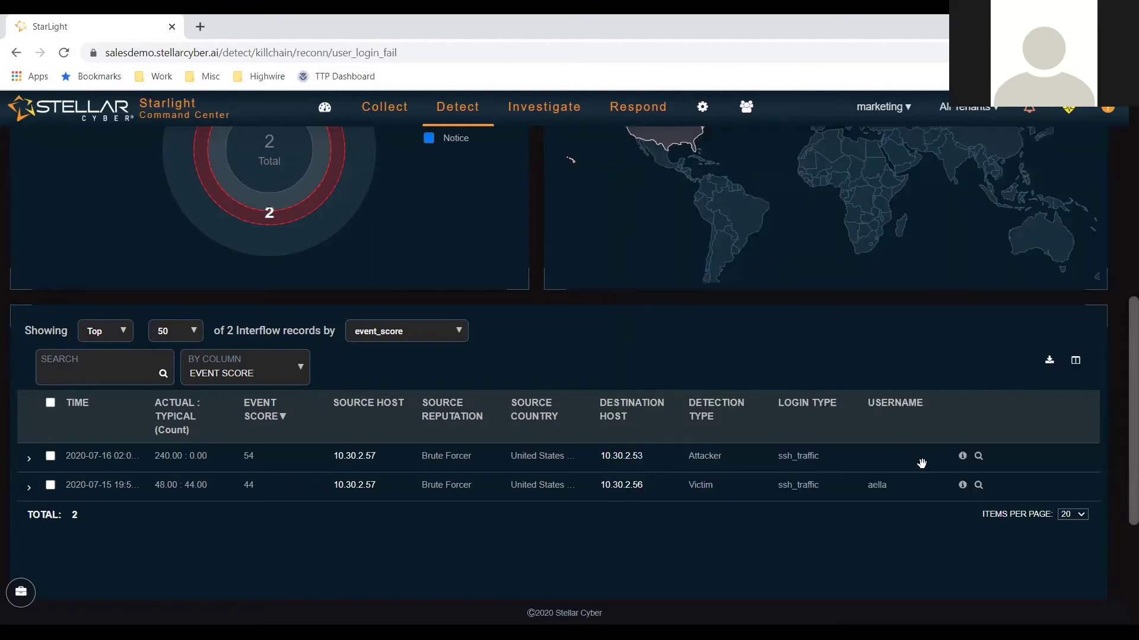
# - Clear all filters and search the login failure anomalies for source host 10.30.2.57
pyautogui.moveTo(374, 466)
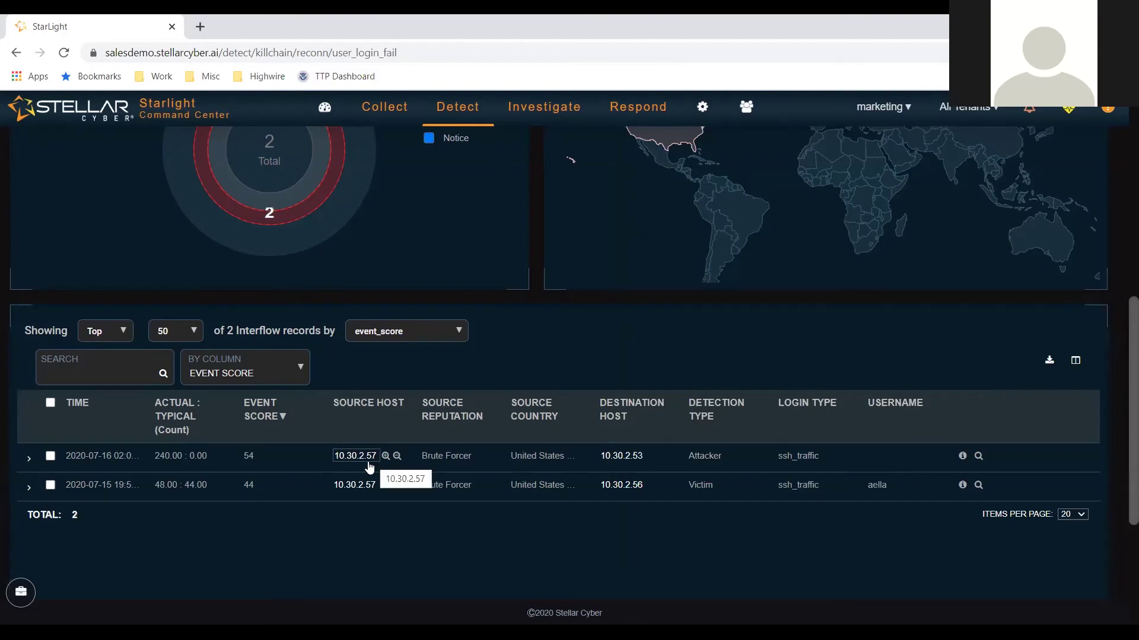
pyautogui.scroll(7, 28, 244)
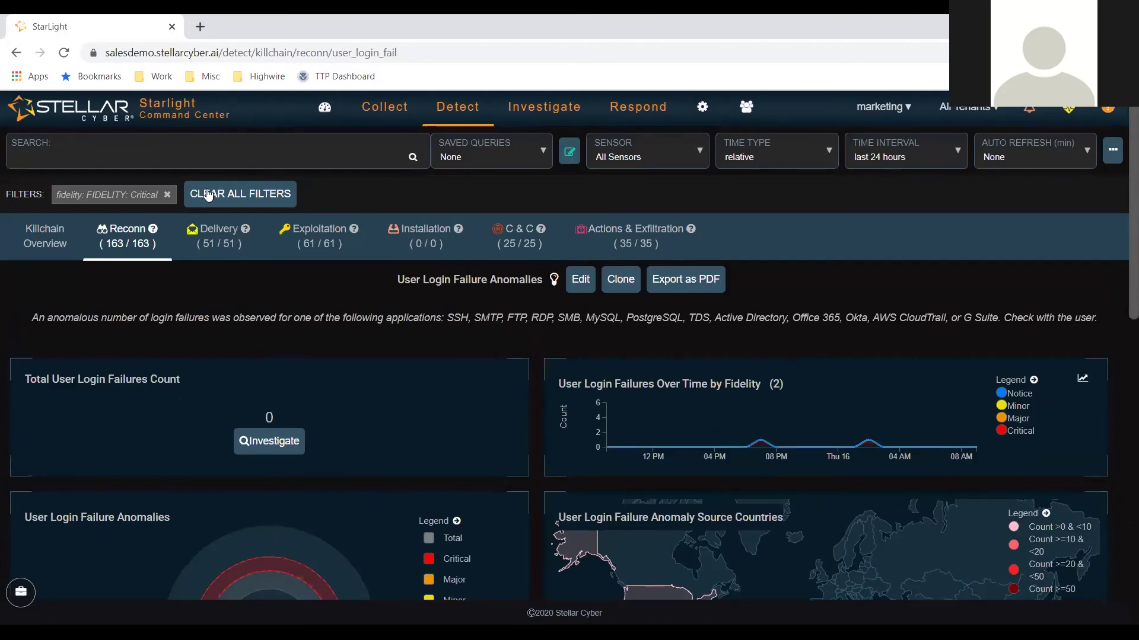
pyautogui.click(208, 188)
pyautogui.click(164, 149)
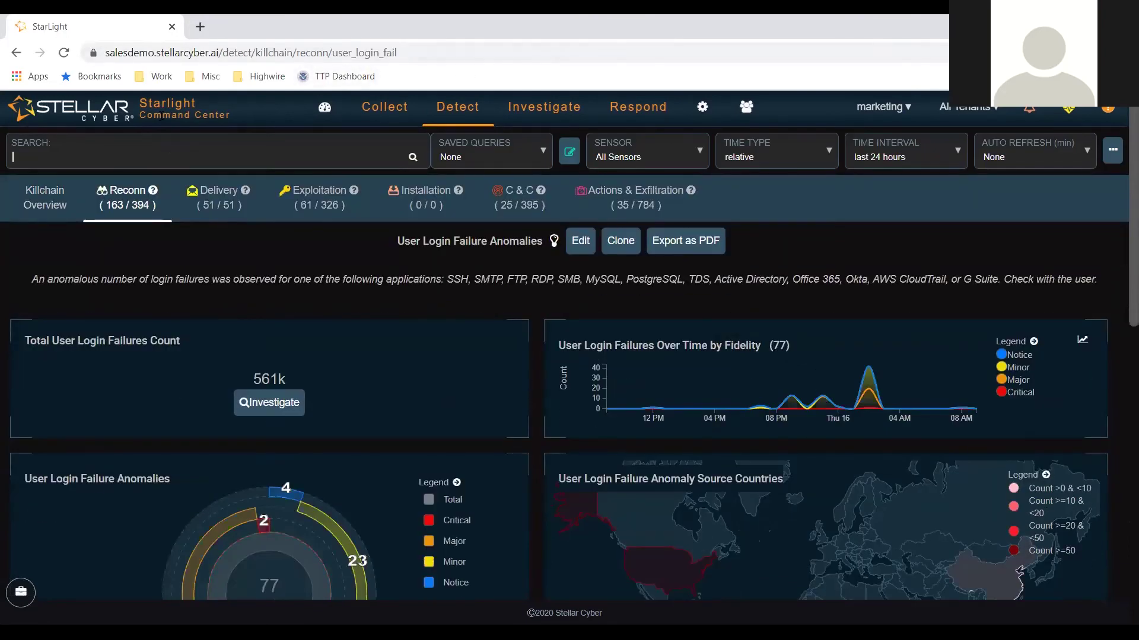
pyautogui.write('10.32')
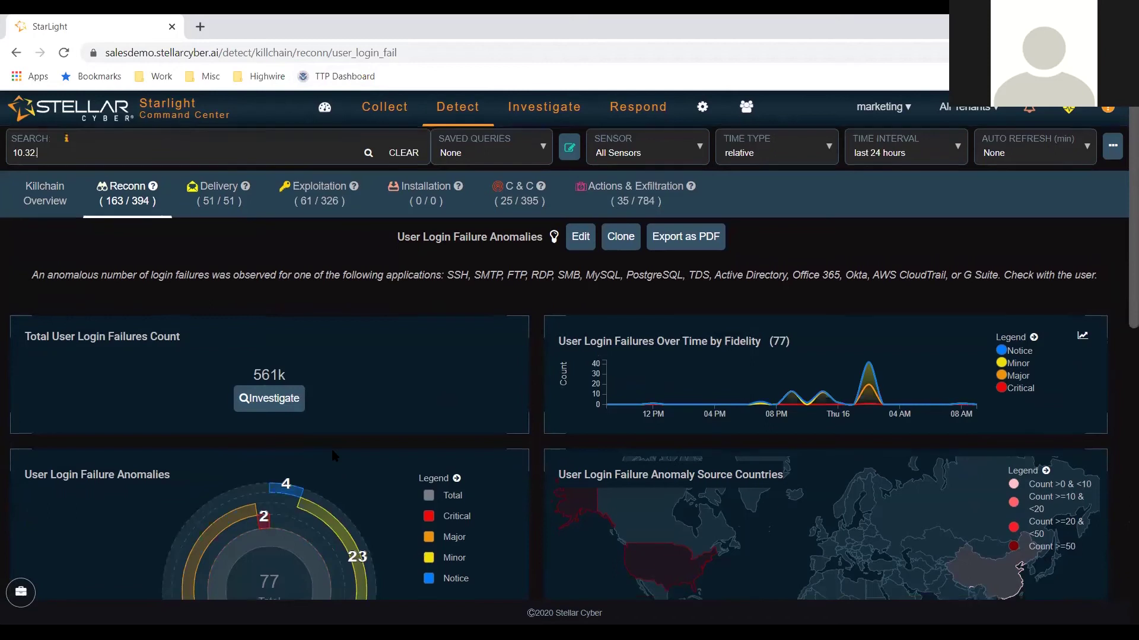
pyautogui.scroll(-6, 335, 455)
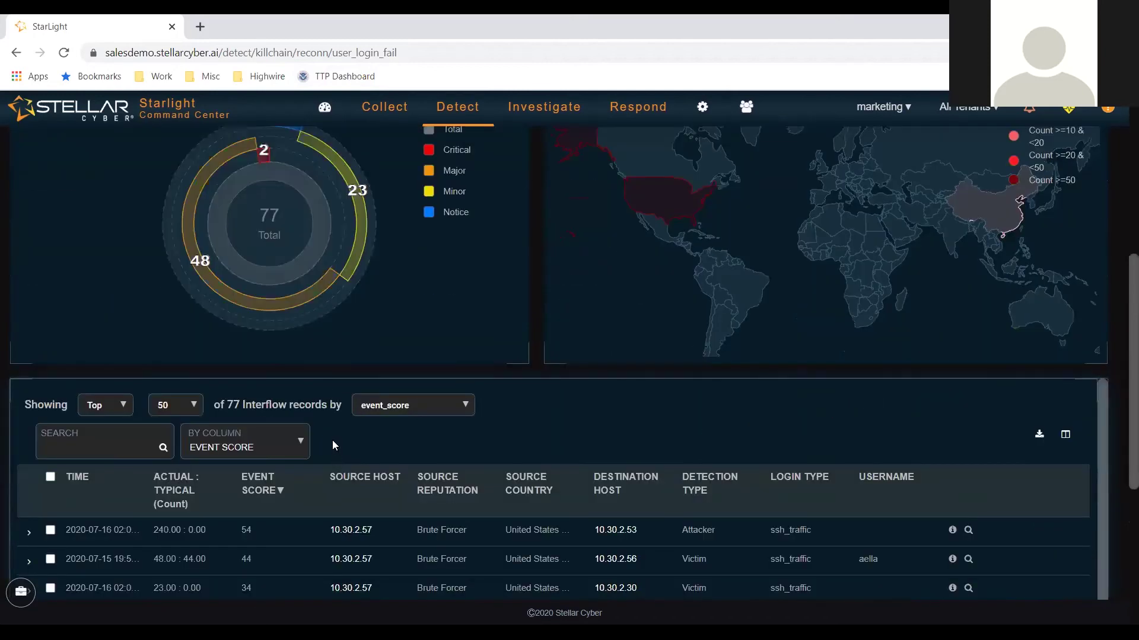
pyautogui.scroll(6, 334, 440)
pyautogui.press('BackSpace')
pyautogui.press('BackSpace')
pyautogui.write('0.2.57')
pyautogui.press('Return')
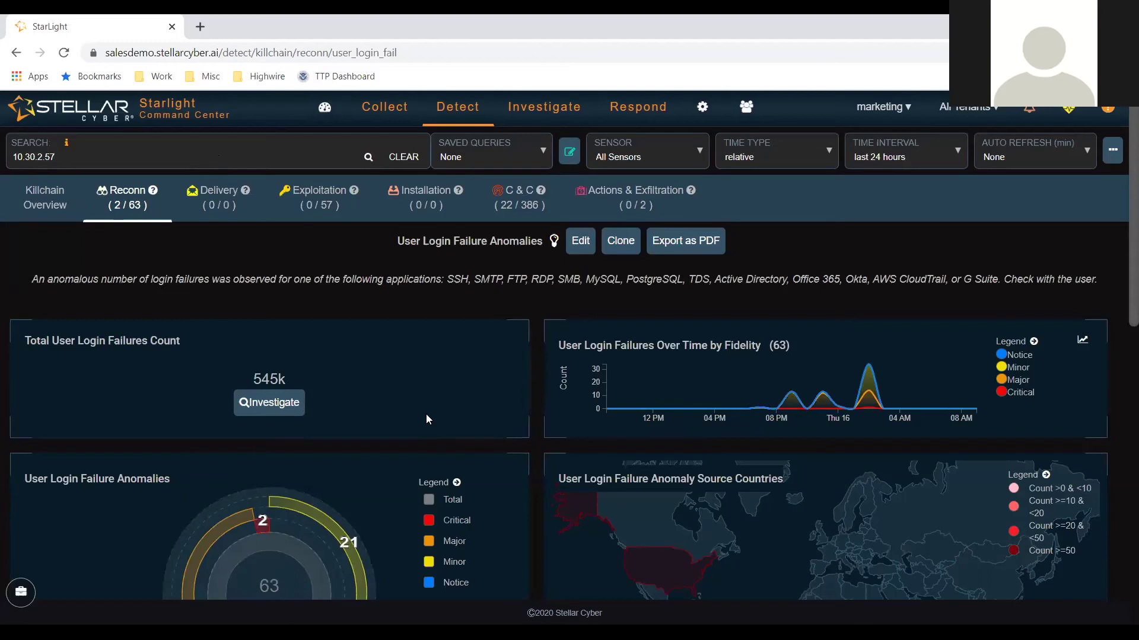
# - Review the login failure records for 10.30.2.57 and go to the Home dashboard
pyautogui.scroll(-5, 428, 415)
pyautogui.scroll(-5, 429, 417)
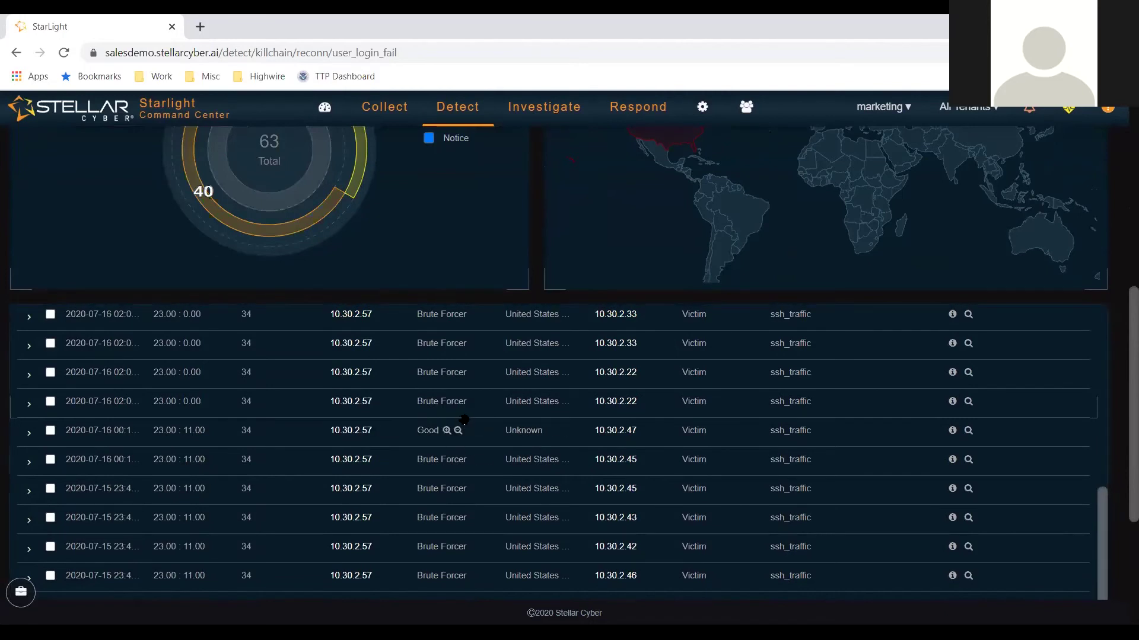
pyautogui.scroll(-4, 439, 428)
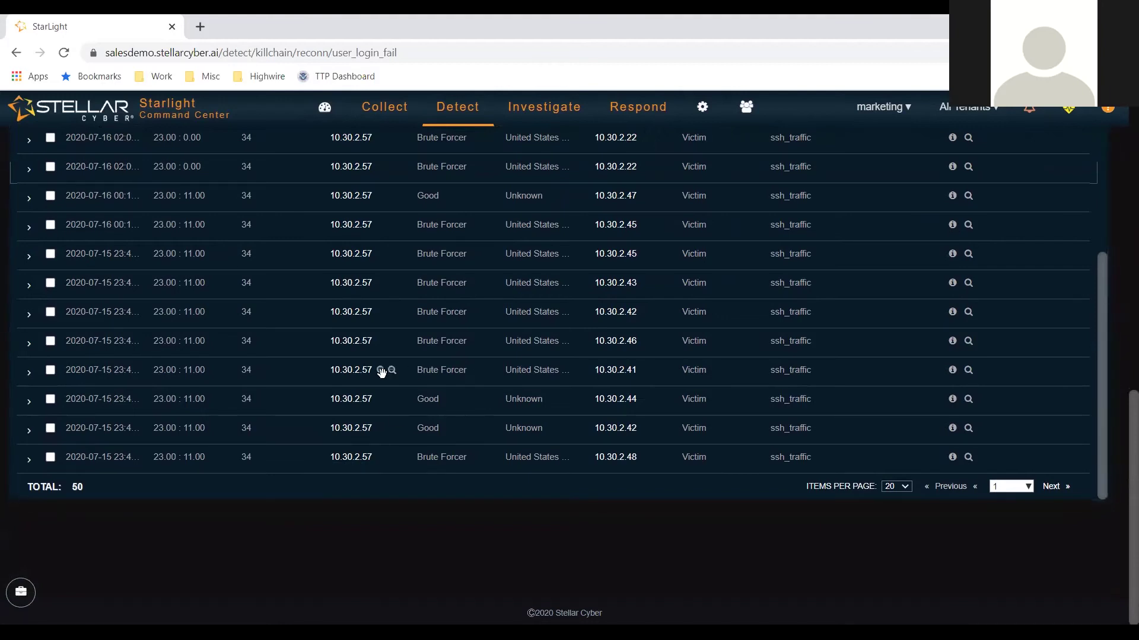
pyautogui.scroll(5, 383, 374)
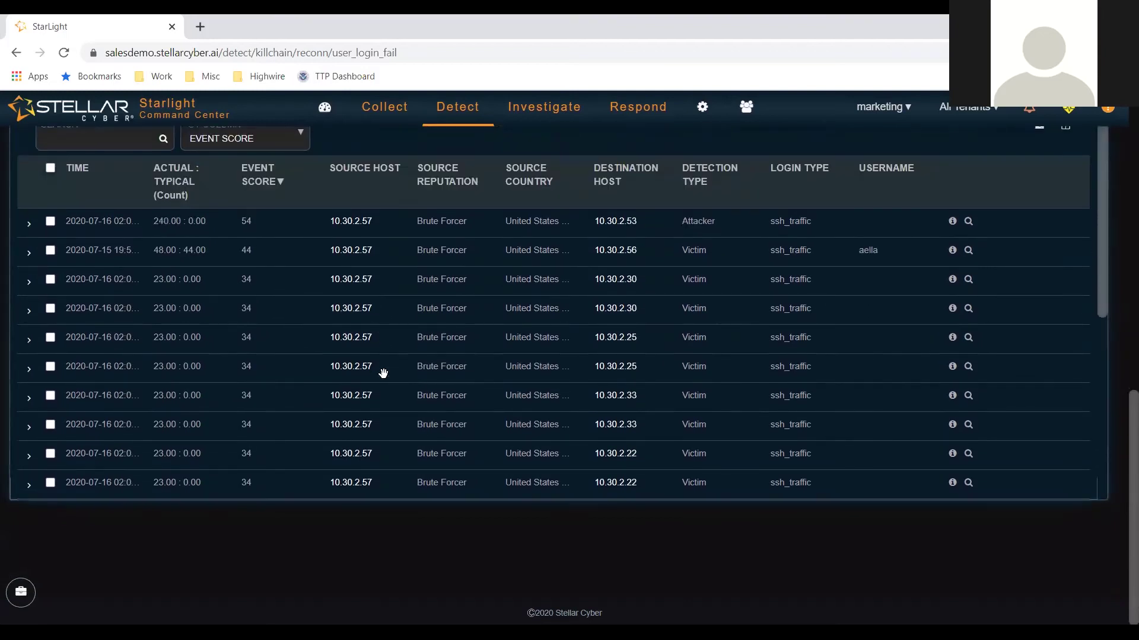
pyautogui.scroll(8, 356, 371)
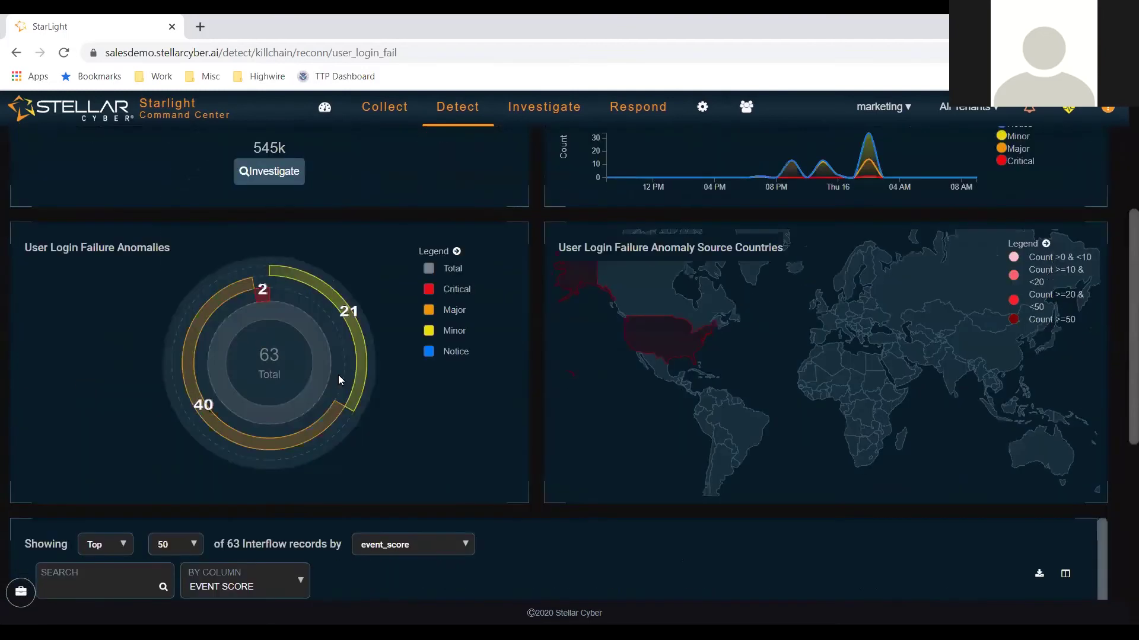
pyautogui.scroll(4, 339, 377)
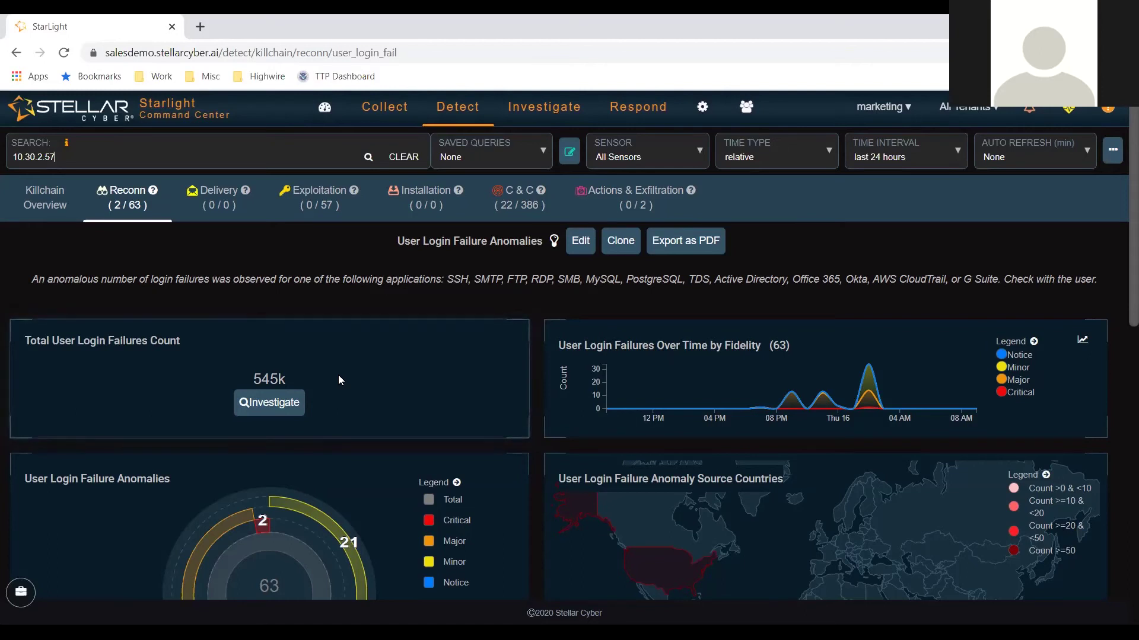
pyautogui.click(326, 112)
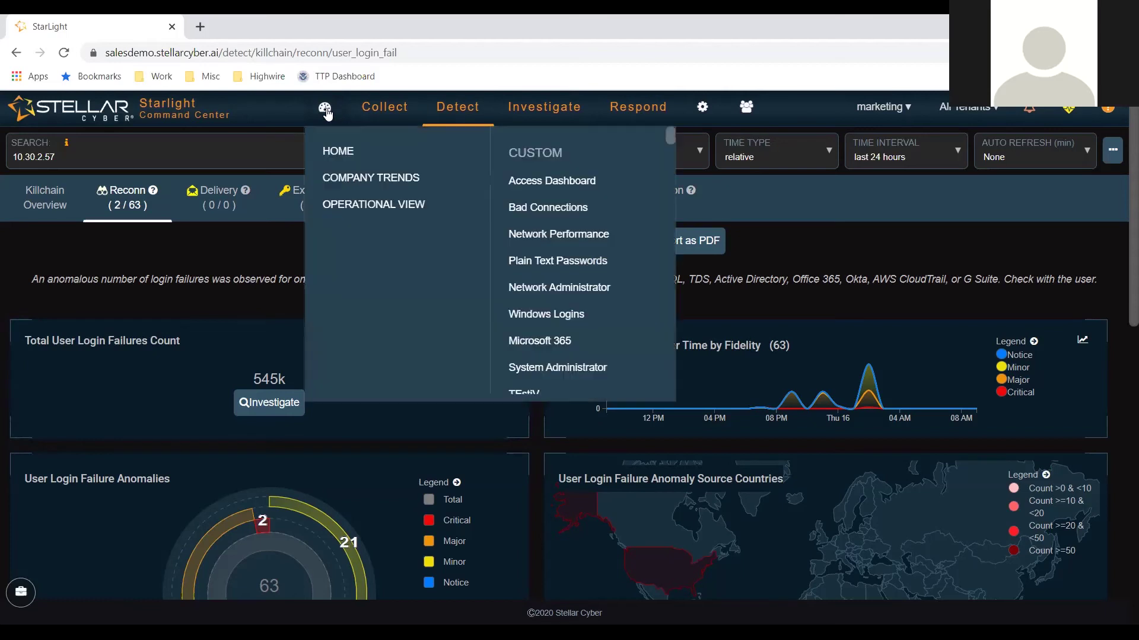
pyautogui.click(340, 150)
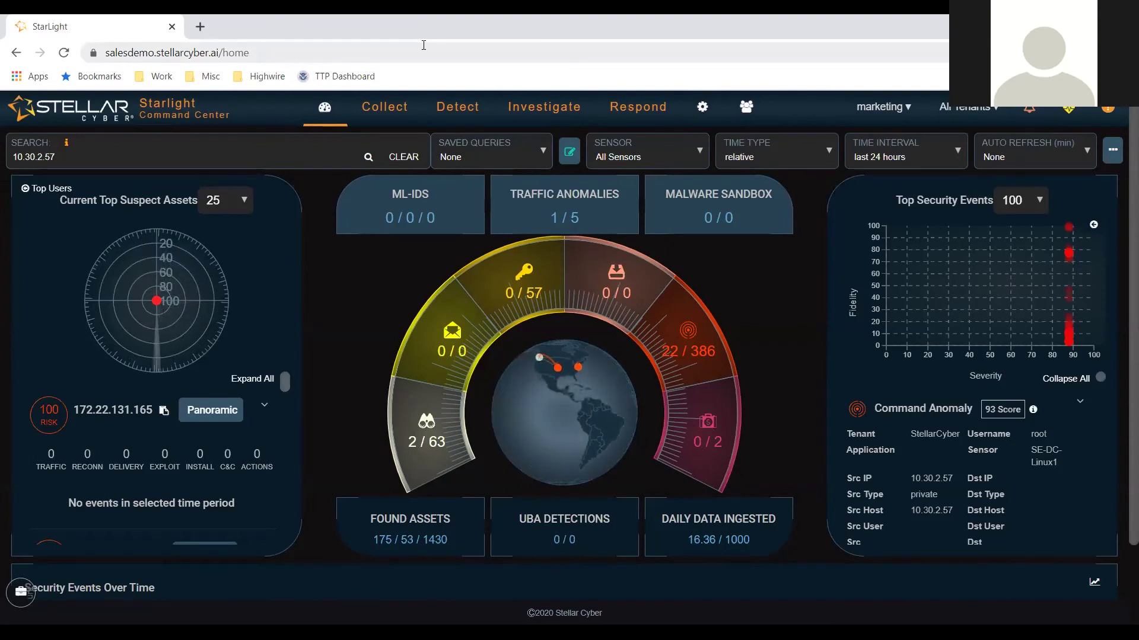
# - Open Threat Hunting and clear the 10.30.2.57 search term
pyautogui.click(546, 109)
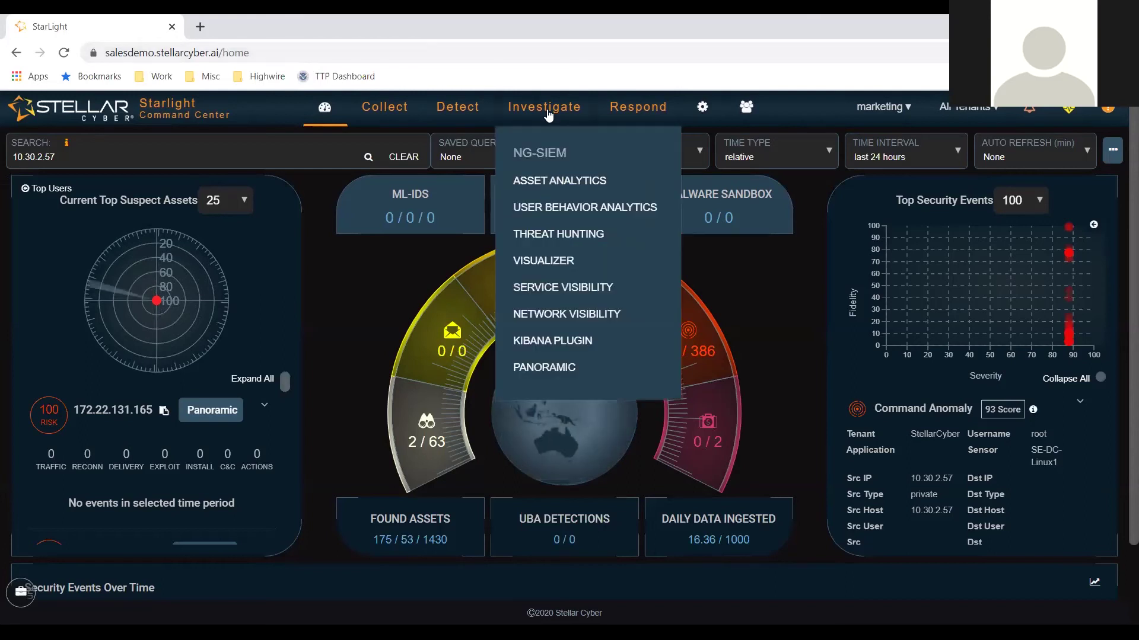
pyautogui.click(543, 234)
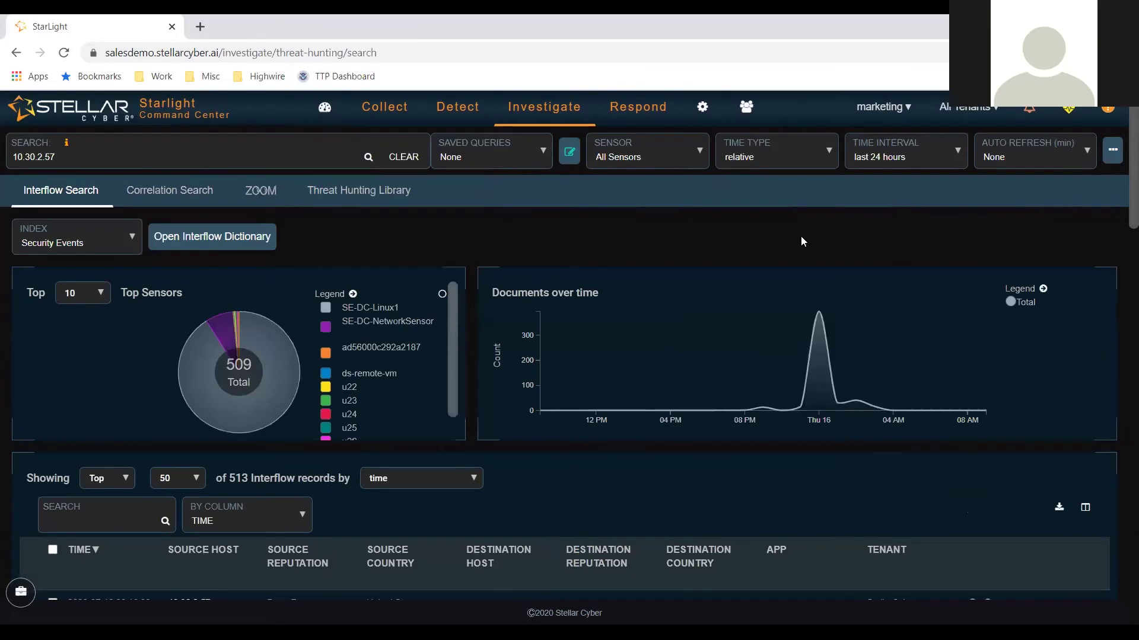
pyautogui.click(410, 162)
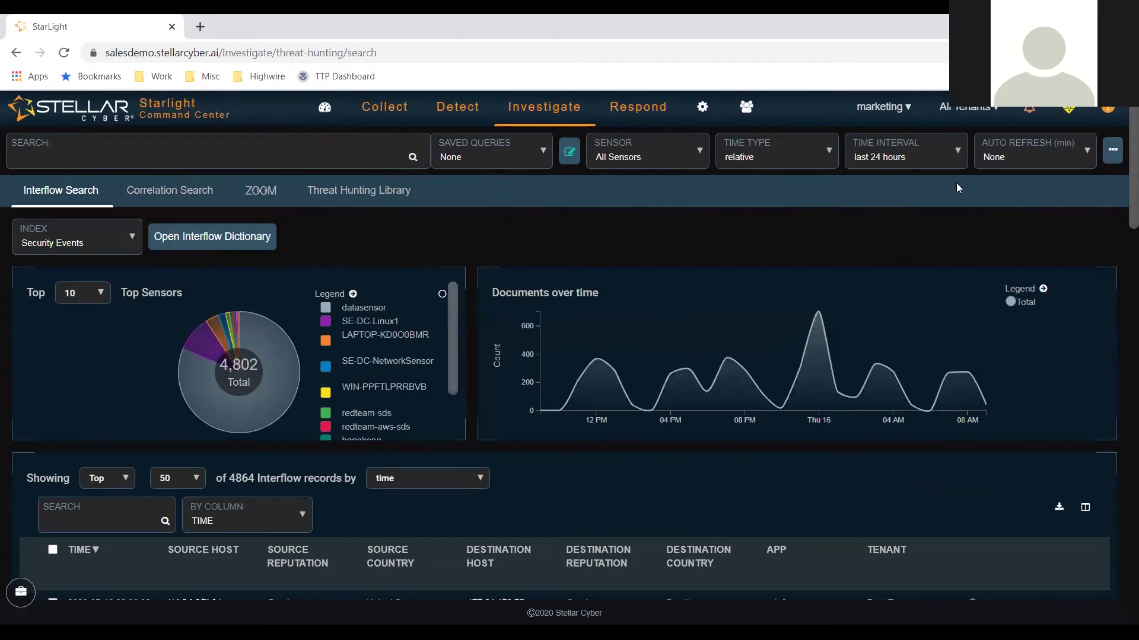
# - Set the time interval to this past month and open the Threat Hunting Library
pyautogui.click(960, 149)
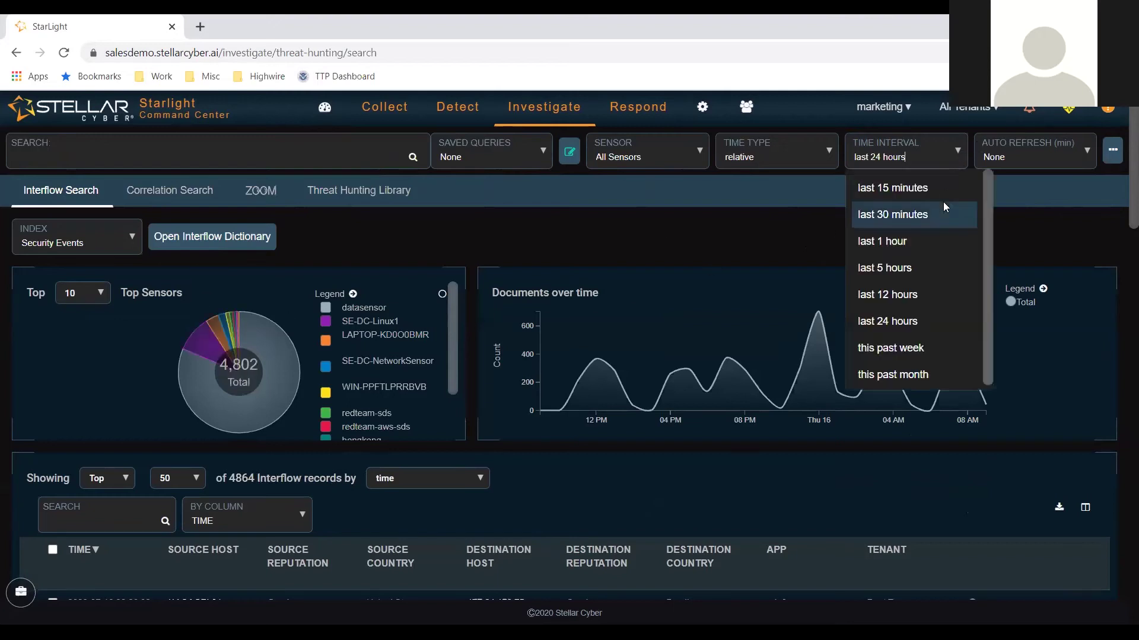
pyautogui.click(913, 371)
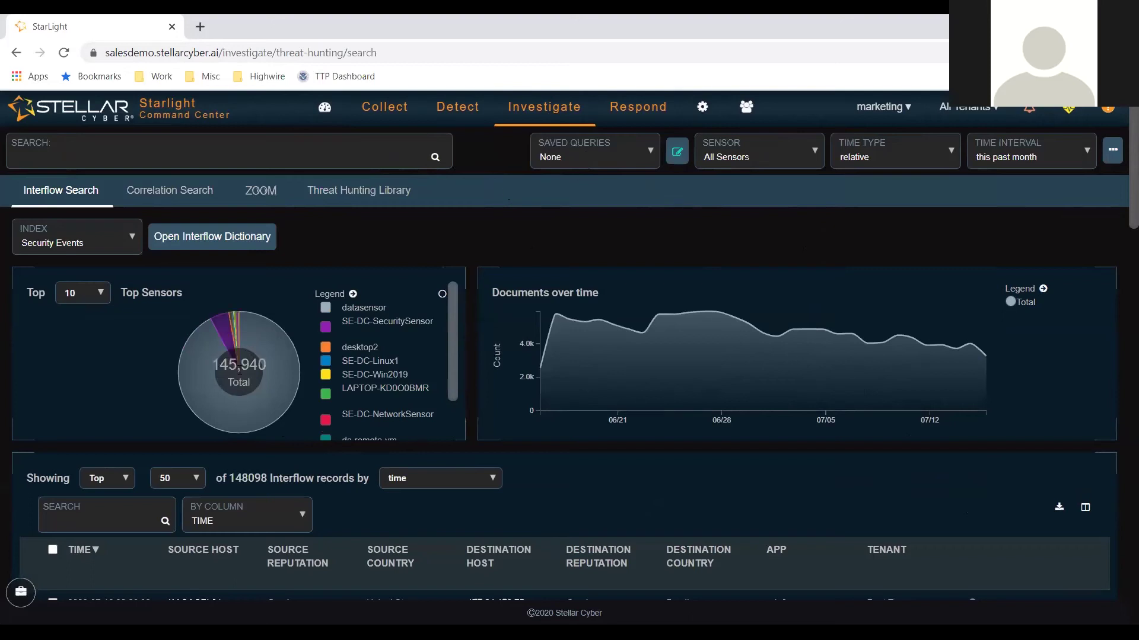
pyautogui.click(396, 196)
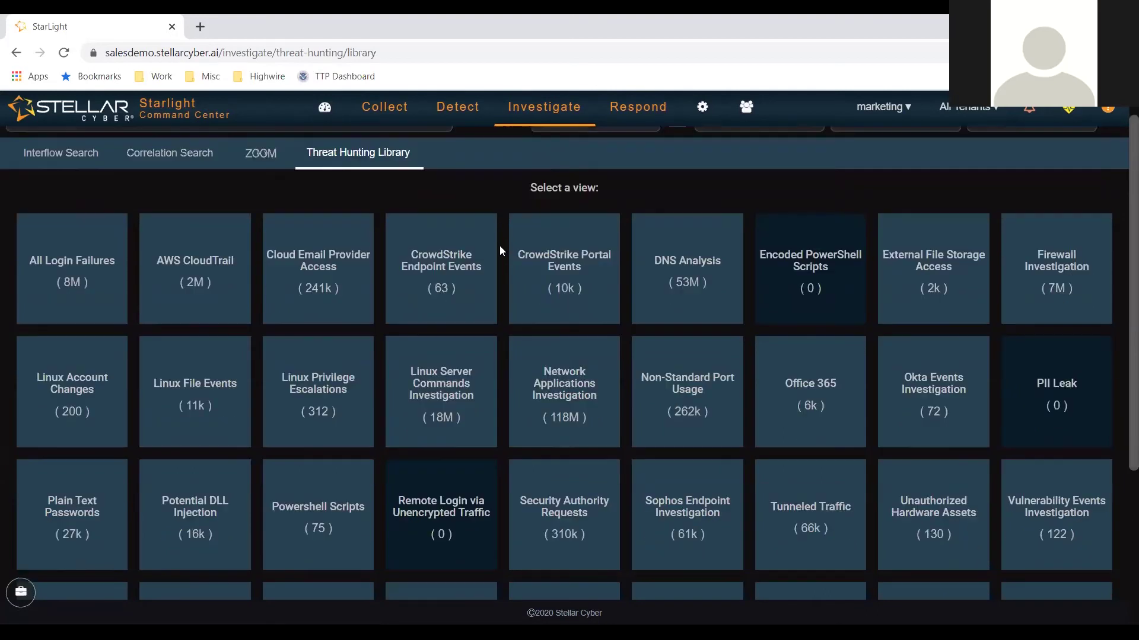
# - Open the Plain Text Passwords view and review its charts by application, source, destination and login result, down to the investigation records
pyautogui.scroll(-1, 499, 246)
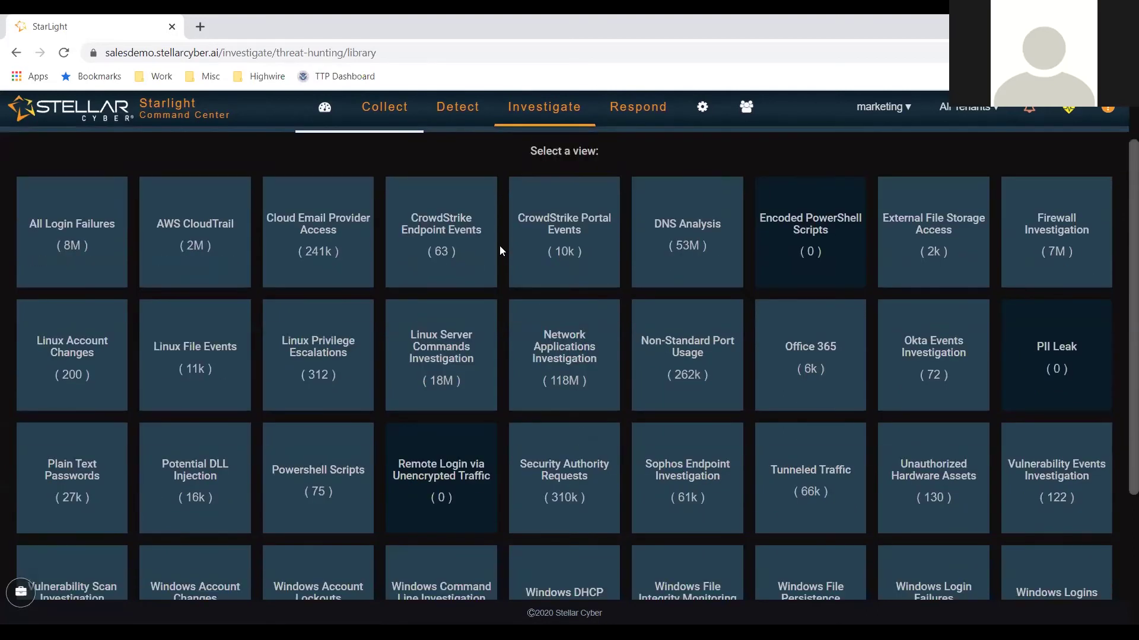
pyautogui.click(58, 467)
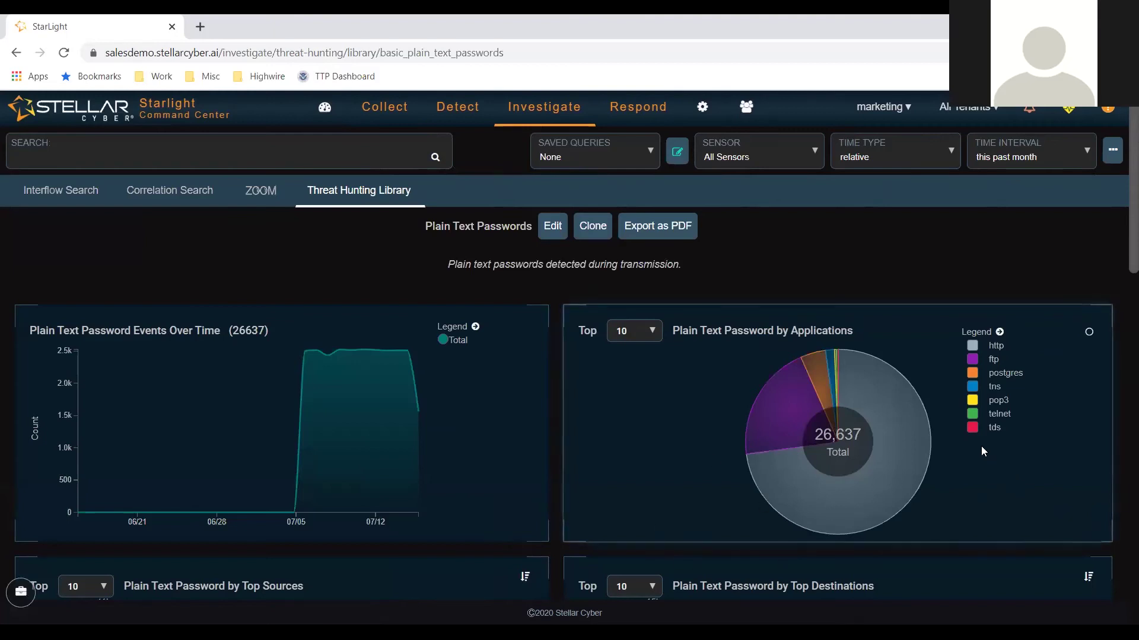
pyautogui.moveTo(968, 396)
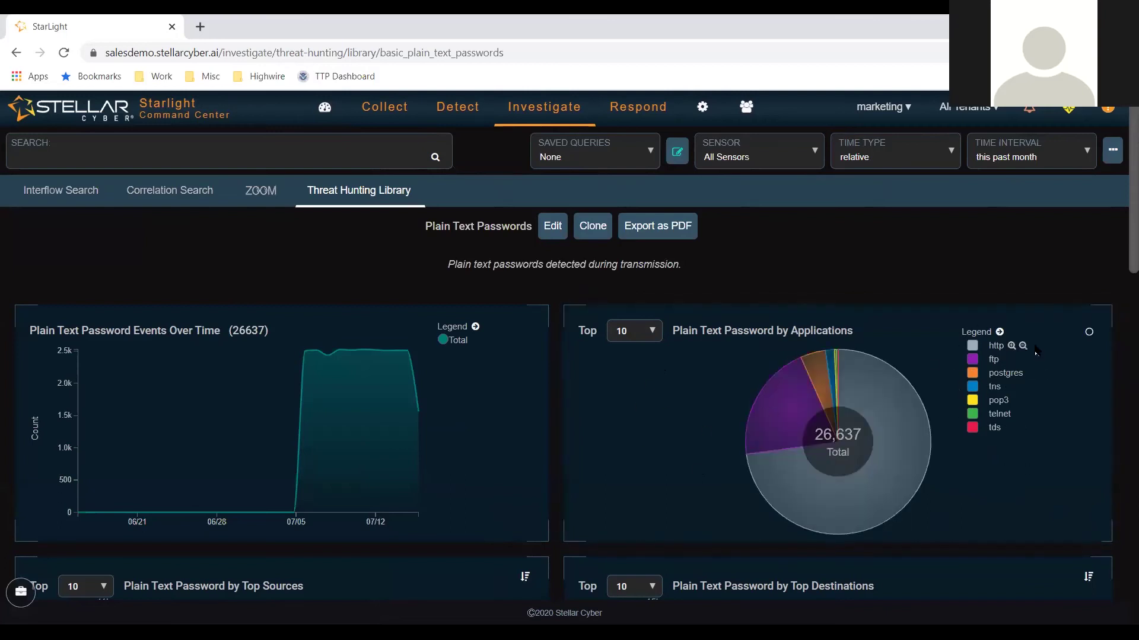
pyautogui.moveTo(974, 433)
pyautogui.scroll(-6, 972, 429)
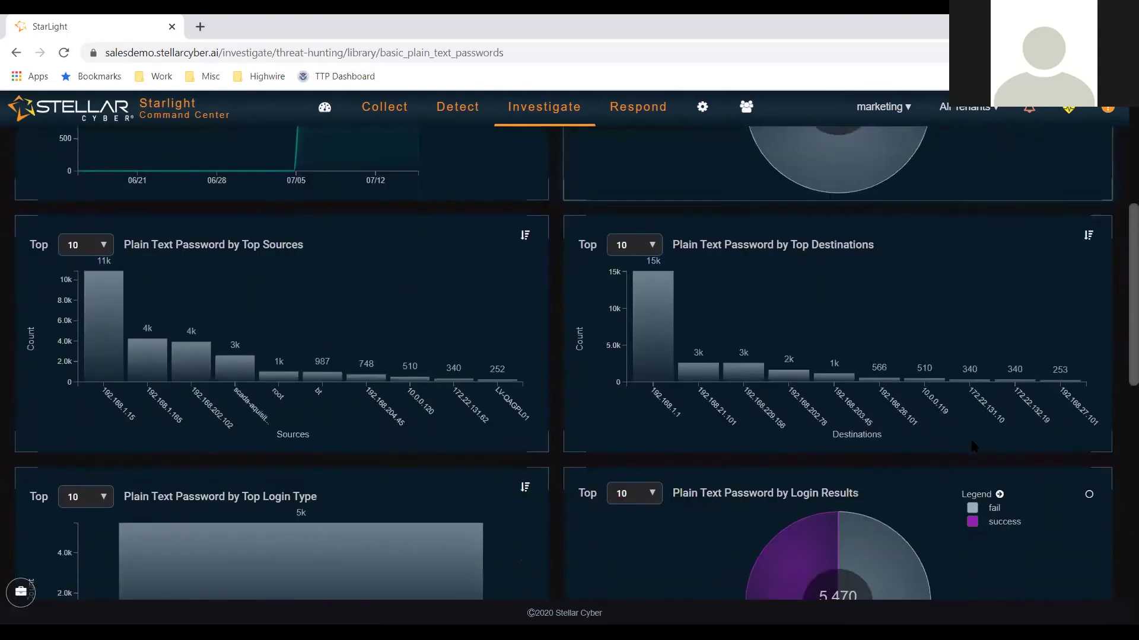
pyautogui.scroll(-10, 971, 447)
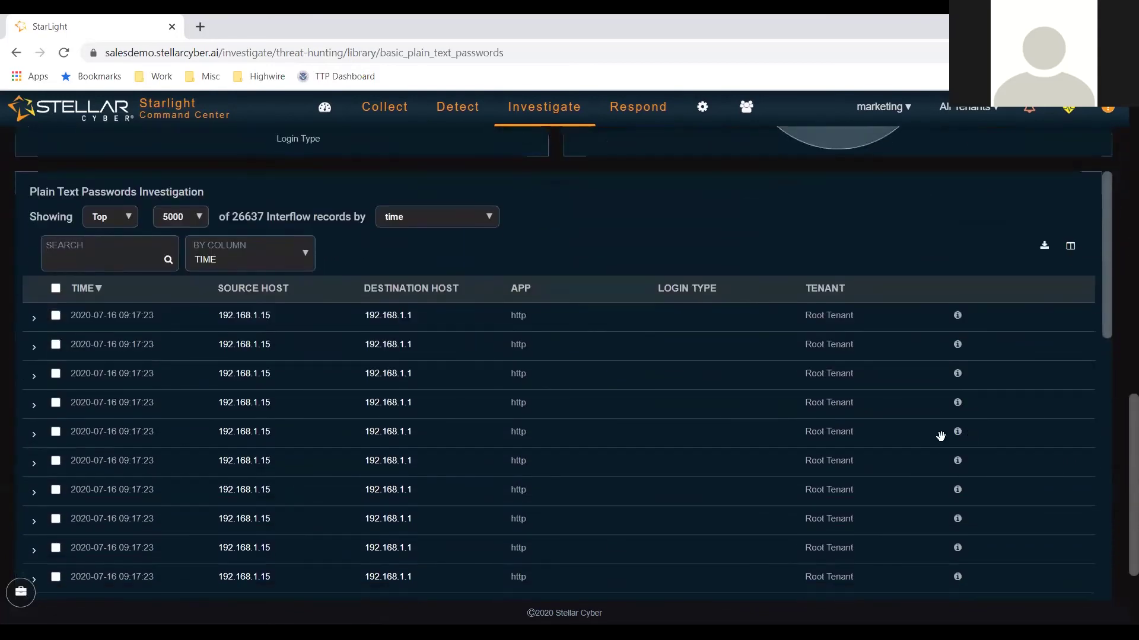
pyautogui.moveTo(415, 317)
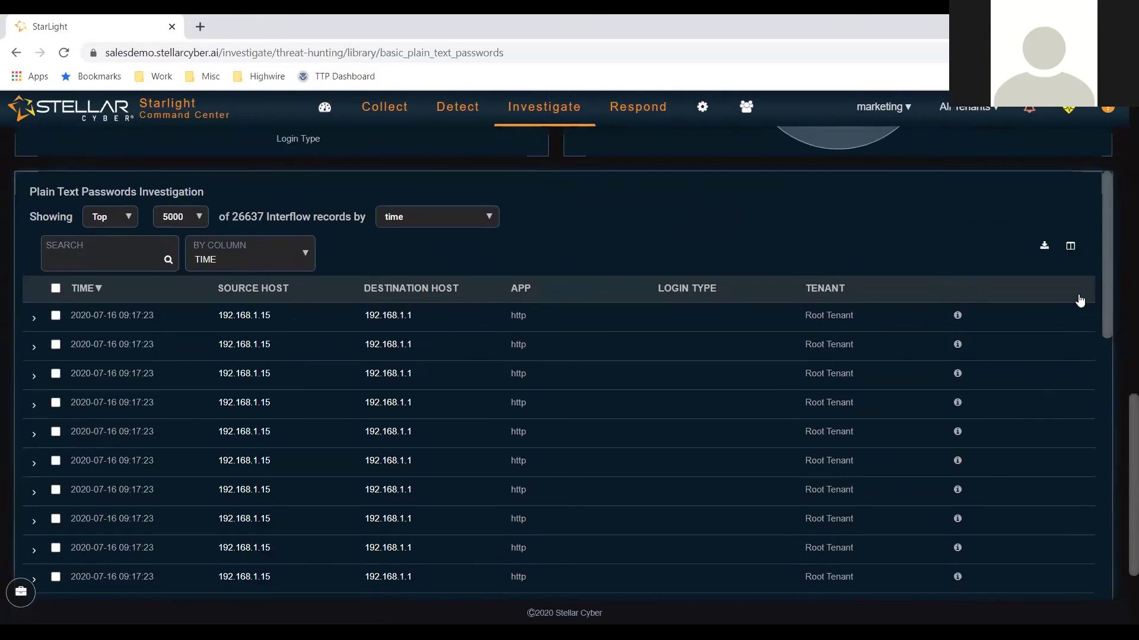
# - Open the details of the first plain text password record, examine its Interflow JSON evidence, and close the details
pyautogui.click(956, 317)
pyautogui.scroll(-6, 989, 409)
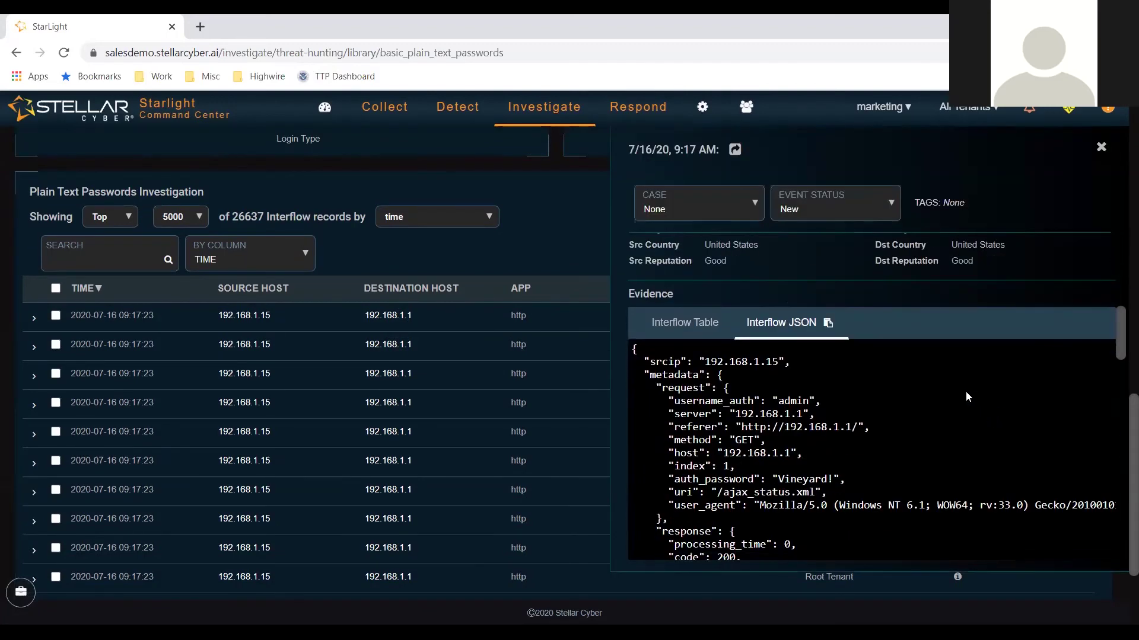
pyautogui.scroll(-2, 966, 396)
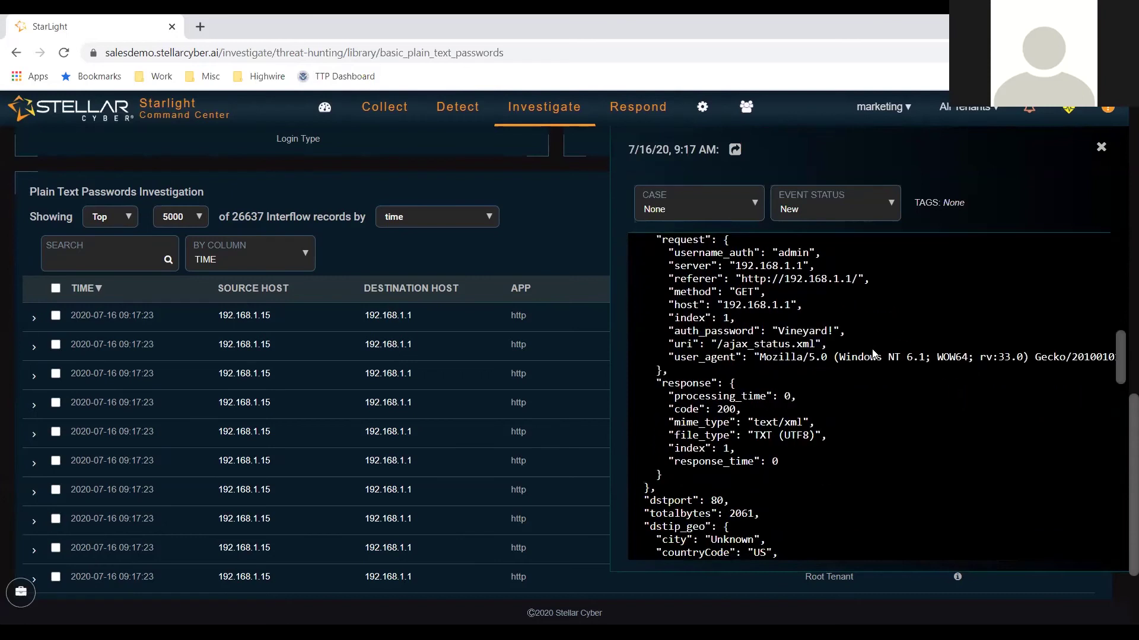
pyautogui.scroll(-1, 891, 434)
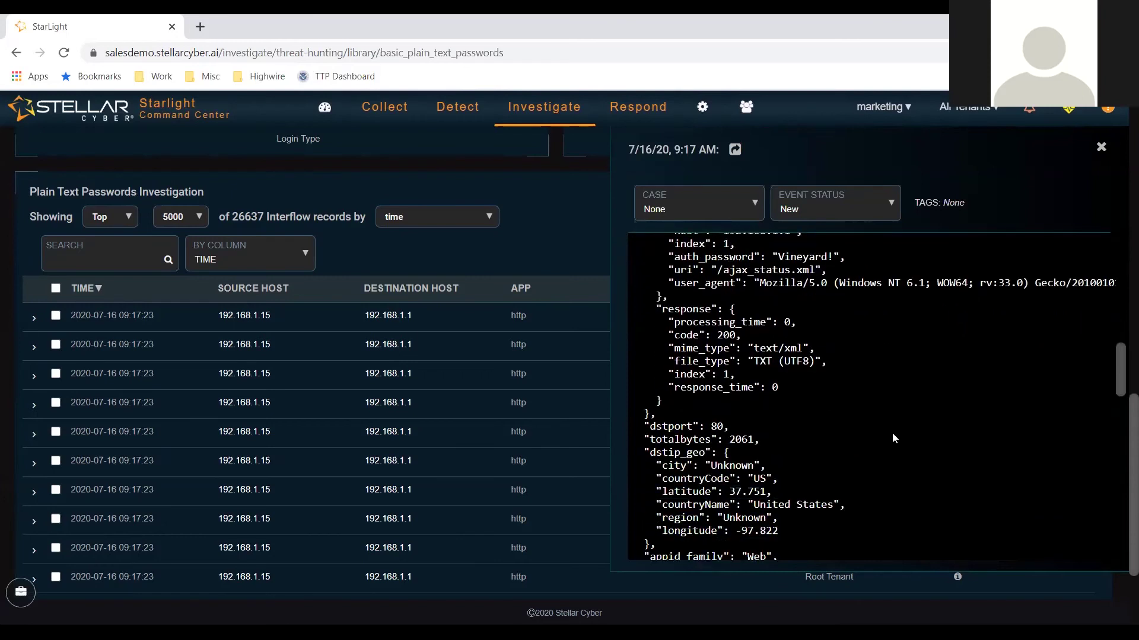
pyautogui.scroll(-1, 892, 433)
pyautogui.scroll(-2, 892, 433)
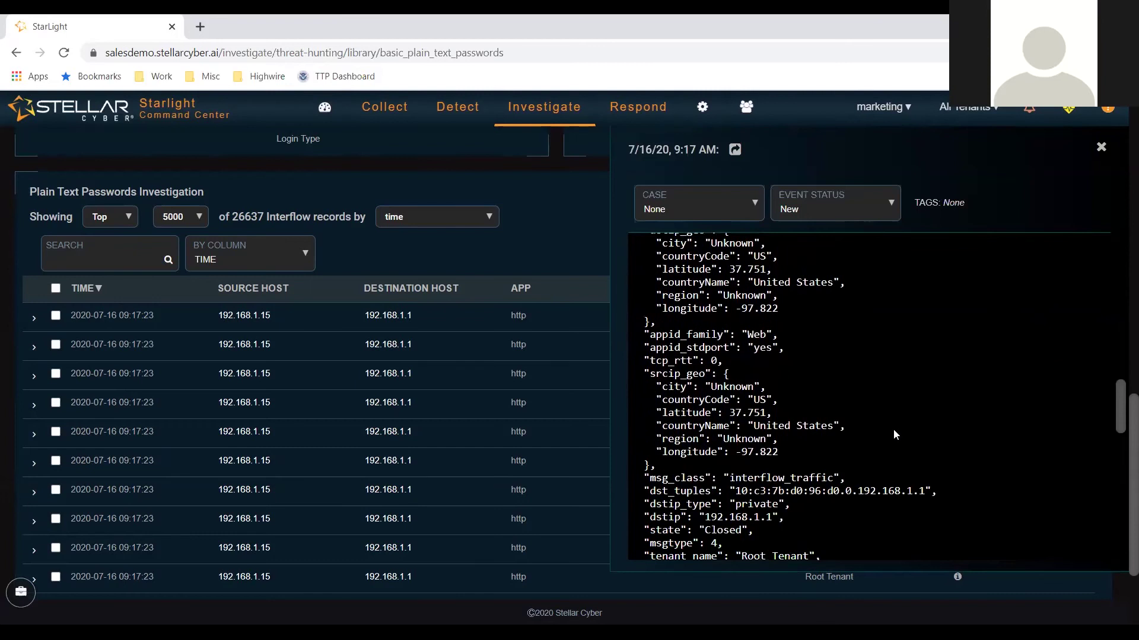
pyautogui.scroll(-3, 893, 430)
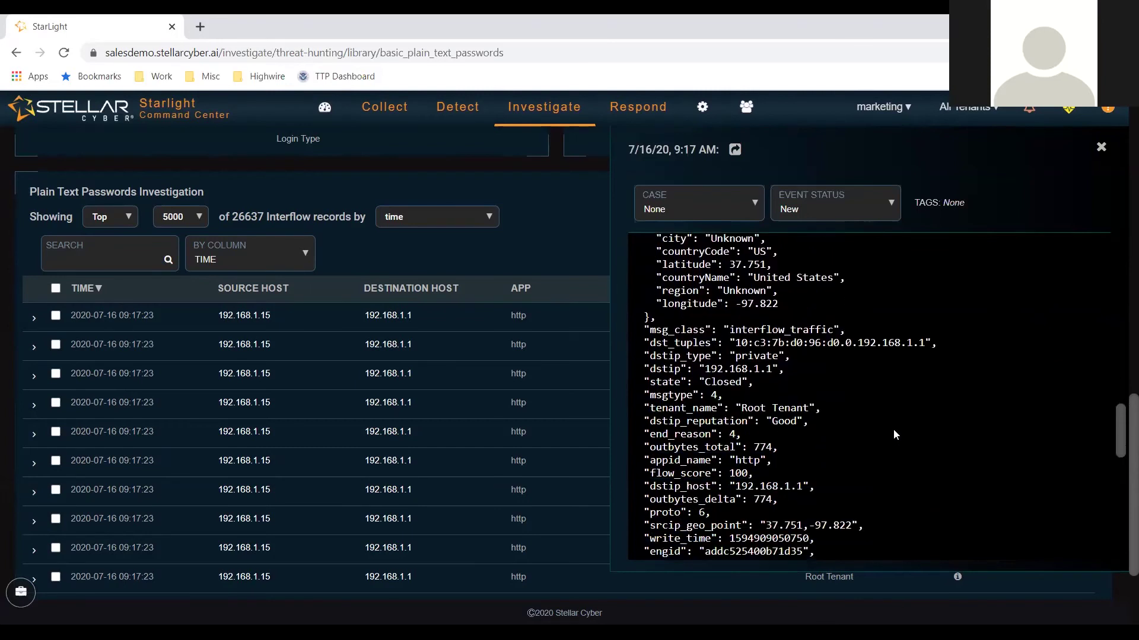
pyautogui.scroll(-2, 893, 429)
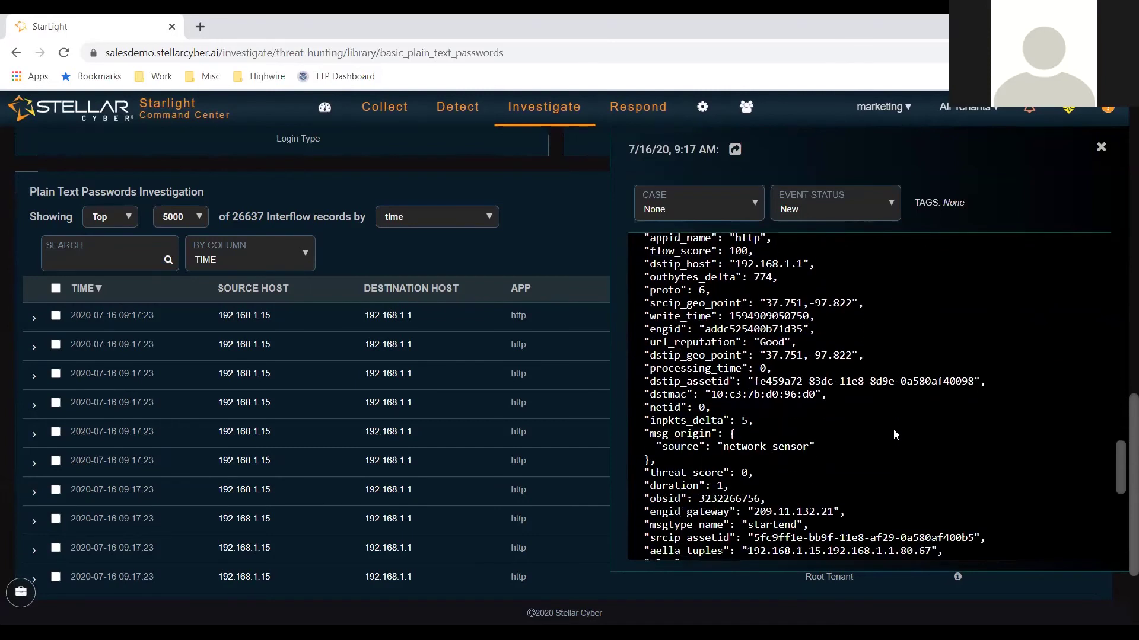
pyautogui.scroll(-2, 893, 427)
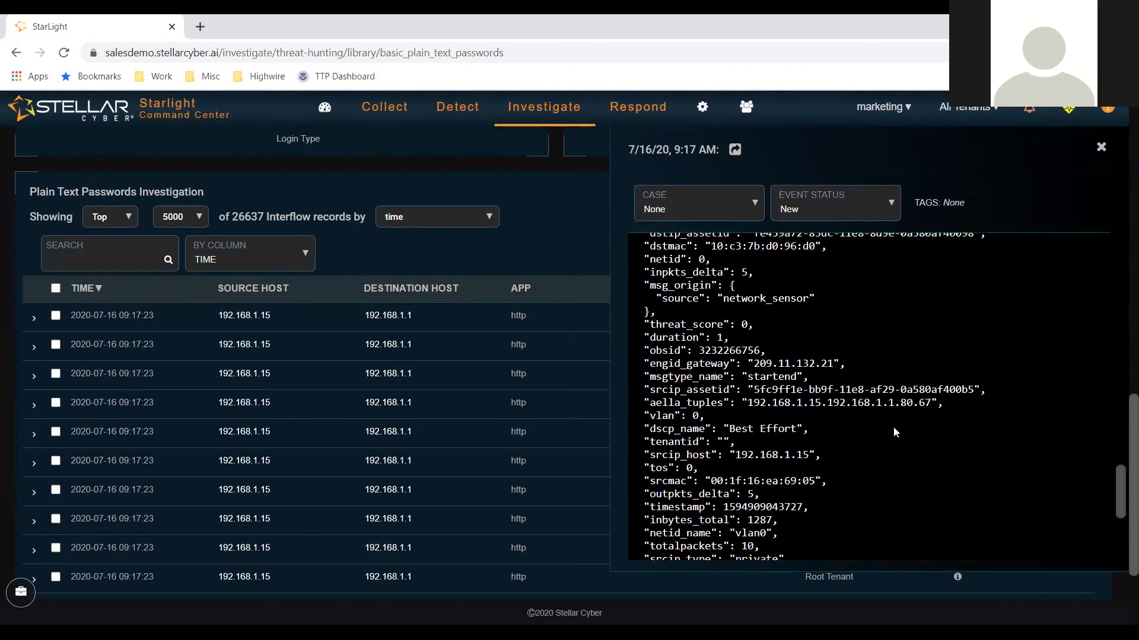
pyautogui.scroll(-3, 919, 438)
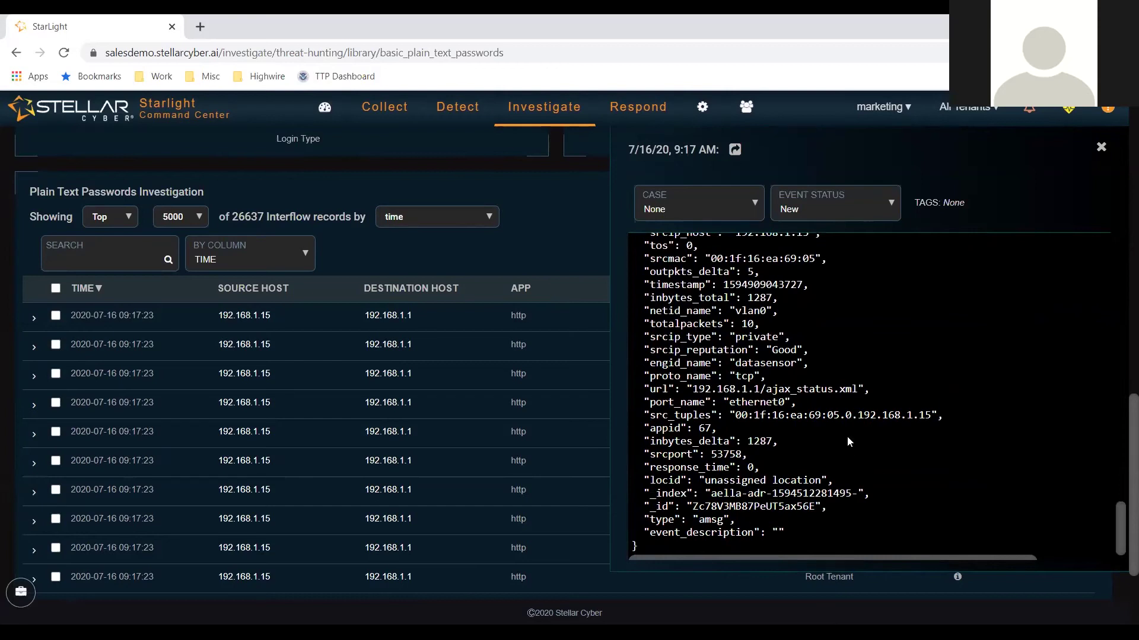
pyautogui.scroll(1, 847, 437)
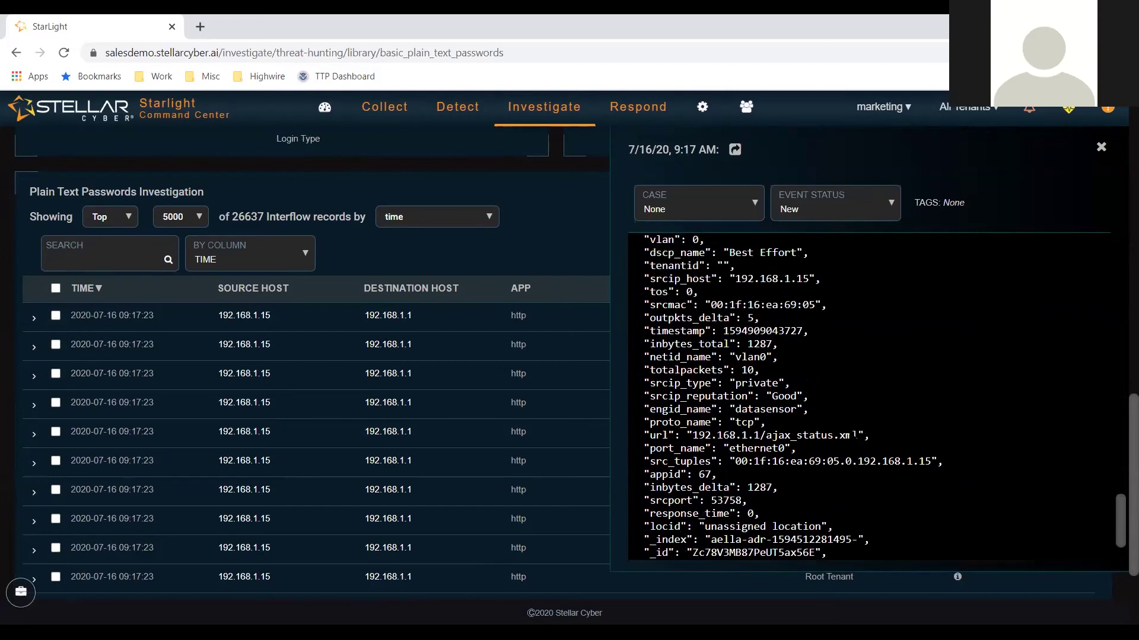
pyautogui.scroll(2, 854, 435)
pyautogui.scroll(1, 868, 397)
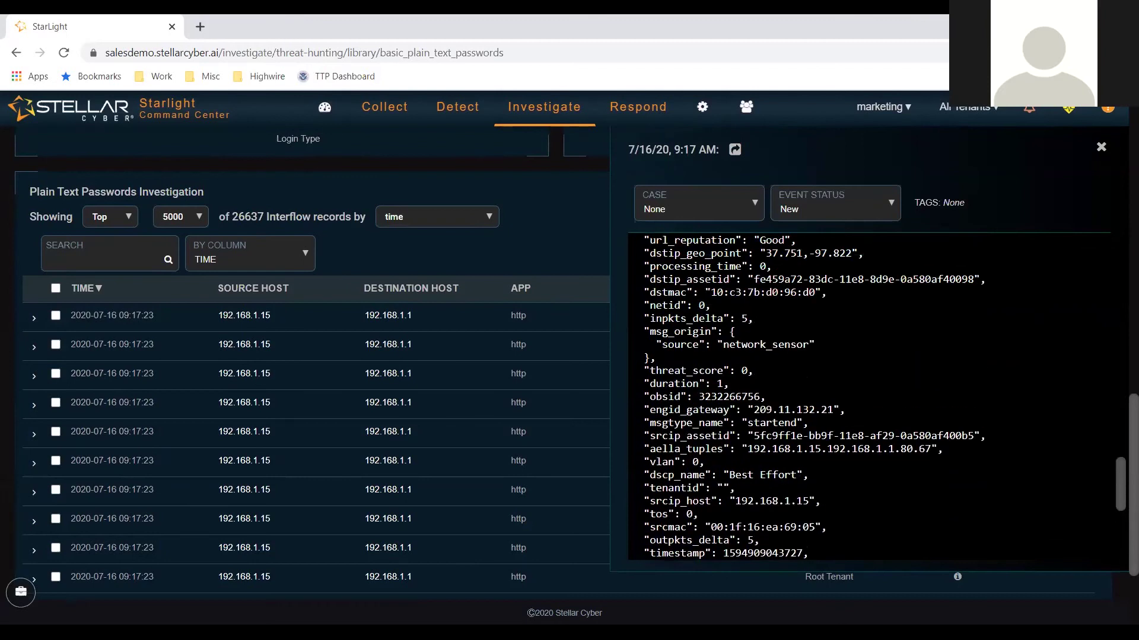
pyautogui.scroll(3, 869, 397)
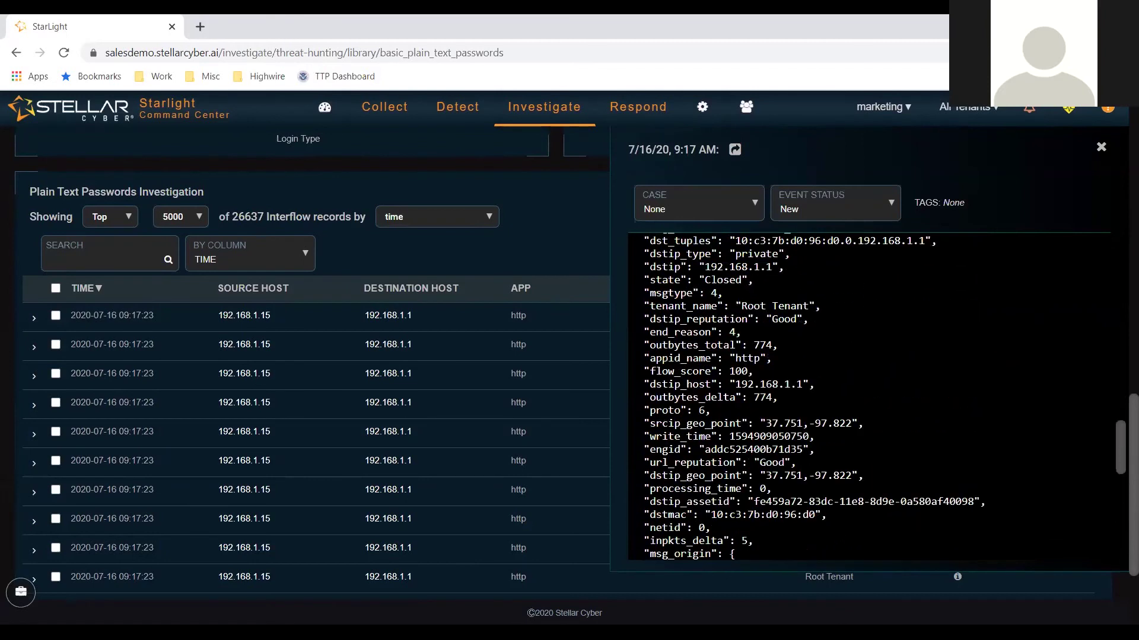
pyautogui.scroll(2, 868, 397)
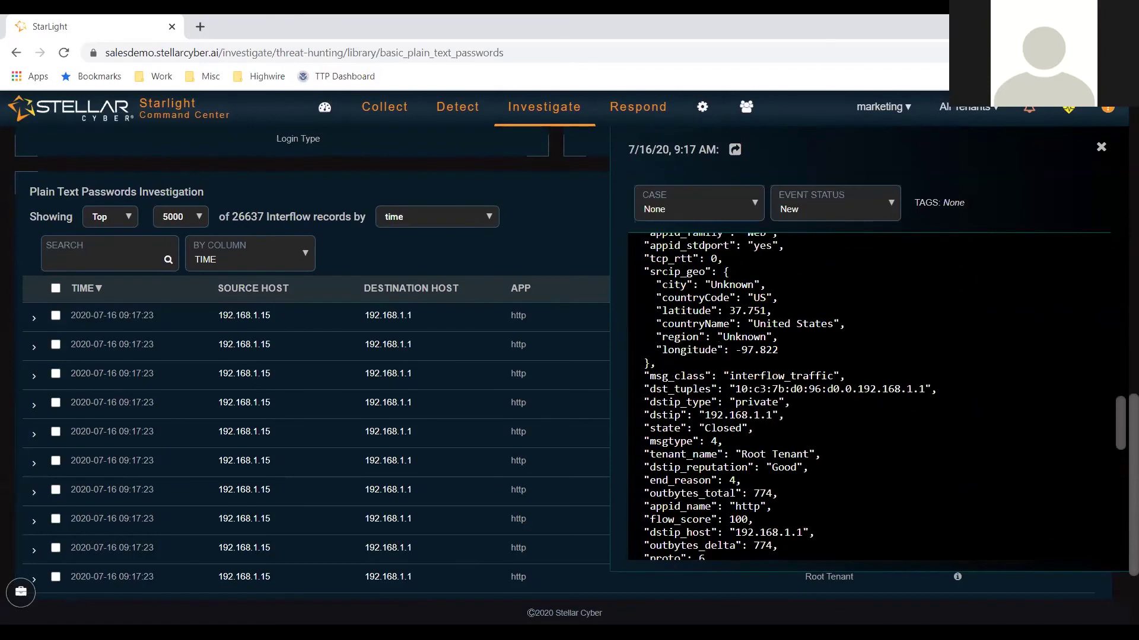
pyautogui.click(1100, 148)
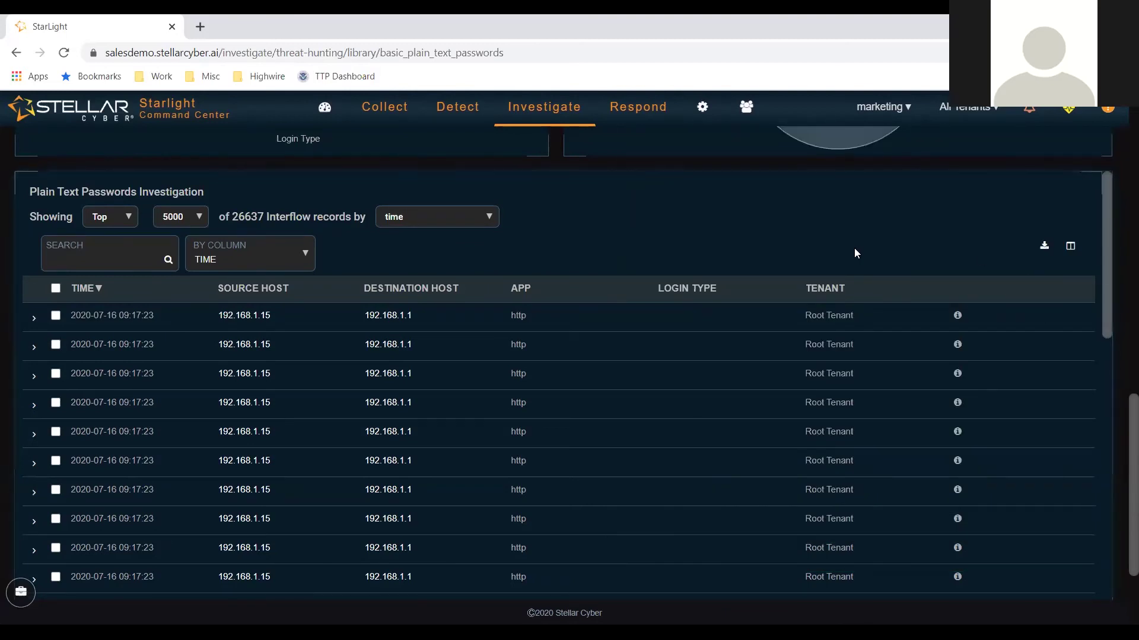
# - Return to the Threat Hunting Library and open the Office 365 view
pyautogui.scroll(3, 854, 247)
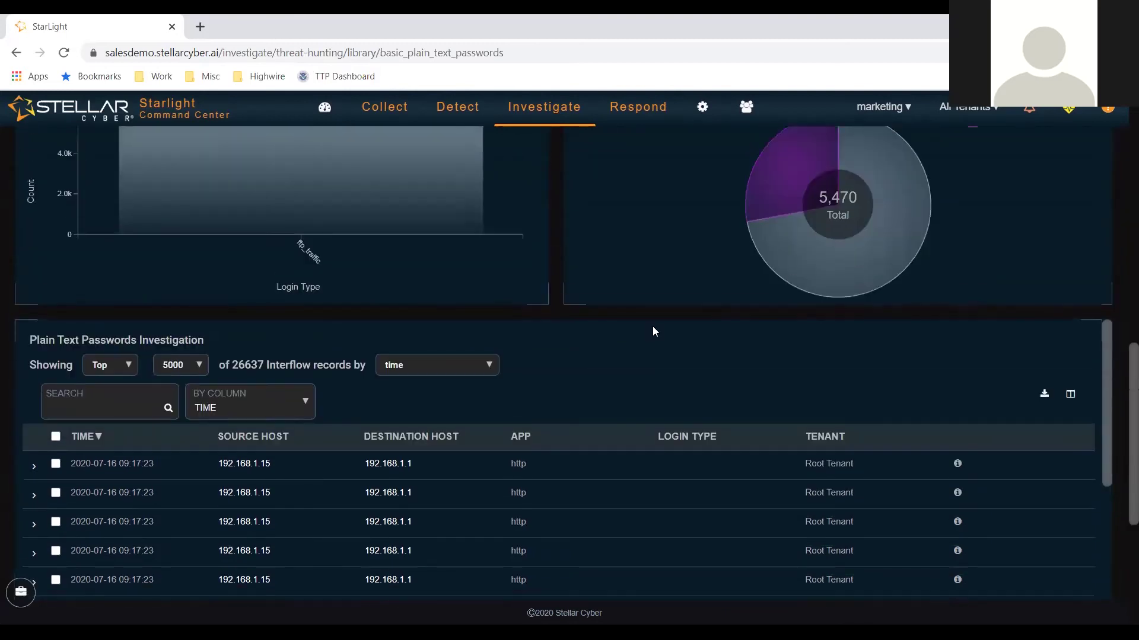
pyautogui.scroll(4, 653, 326)
pyautogui.scroll(6, 652, 332)
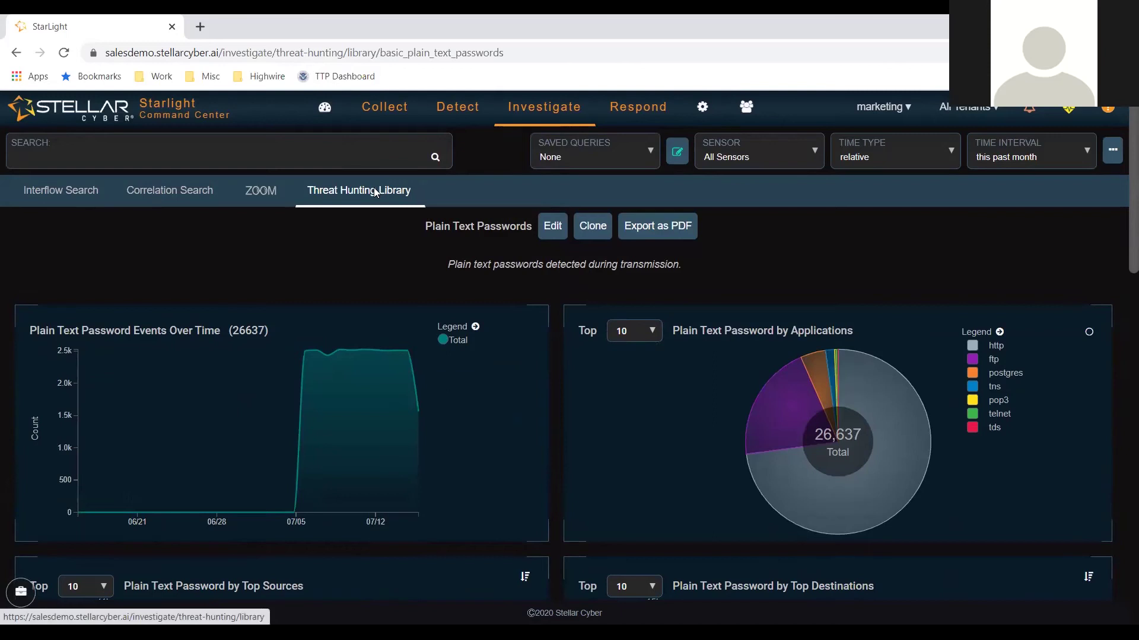
pyautogui.click(374, 191)
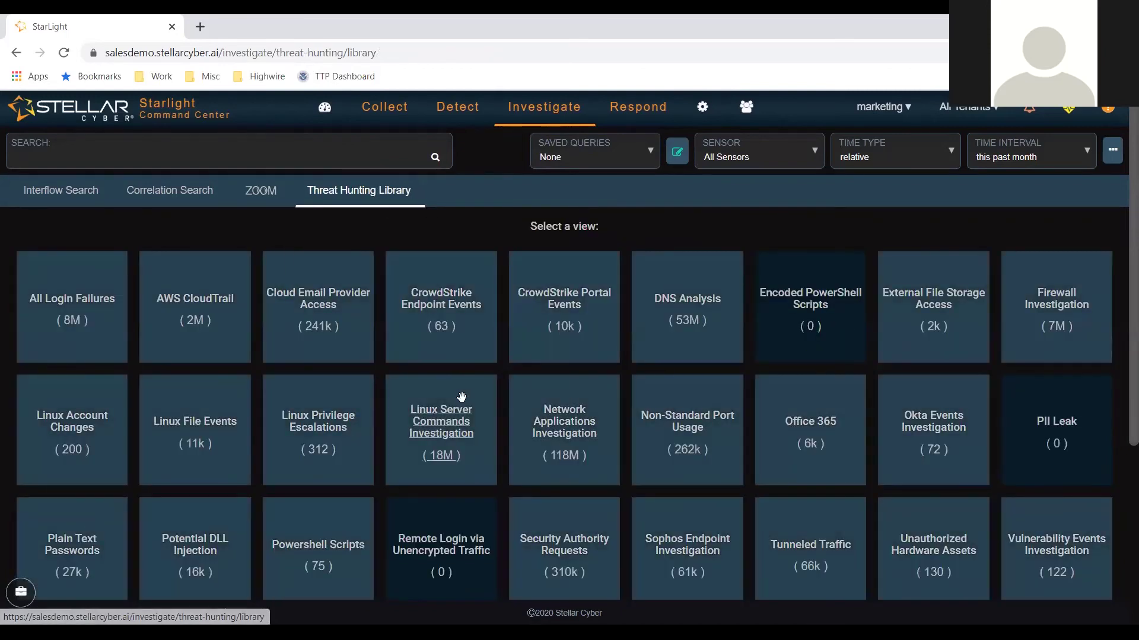
pyautogui.click(809, 420)
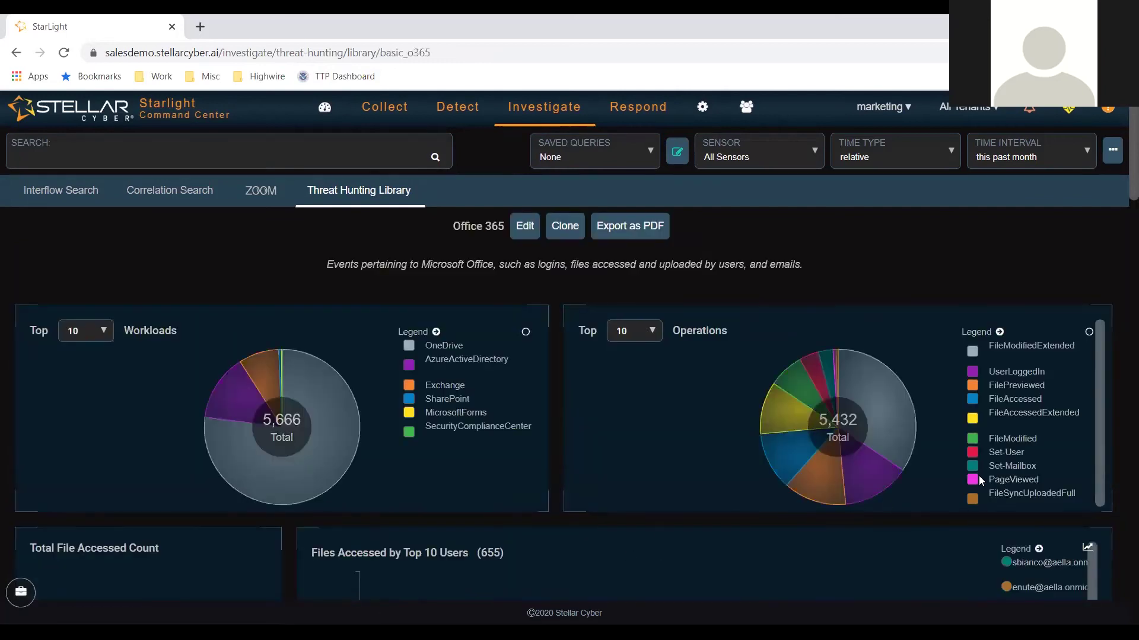
# - Review the Office 365 charts for workloads, operations, files accessed and uploaded, pages viewed, and login successes and failures by user
pyautogui.moveTo(1004, 419)
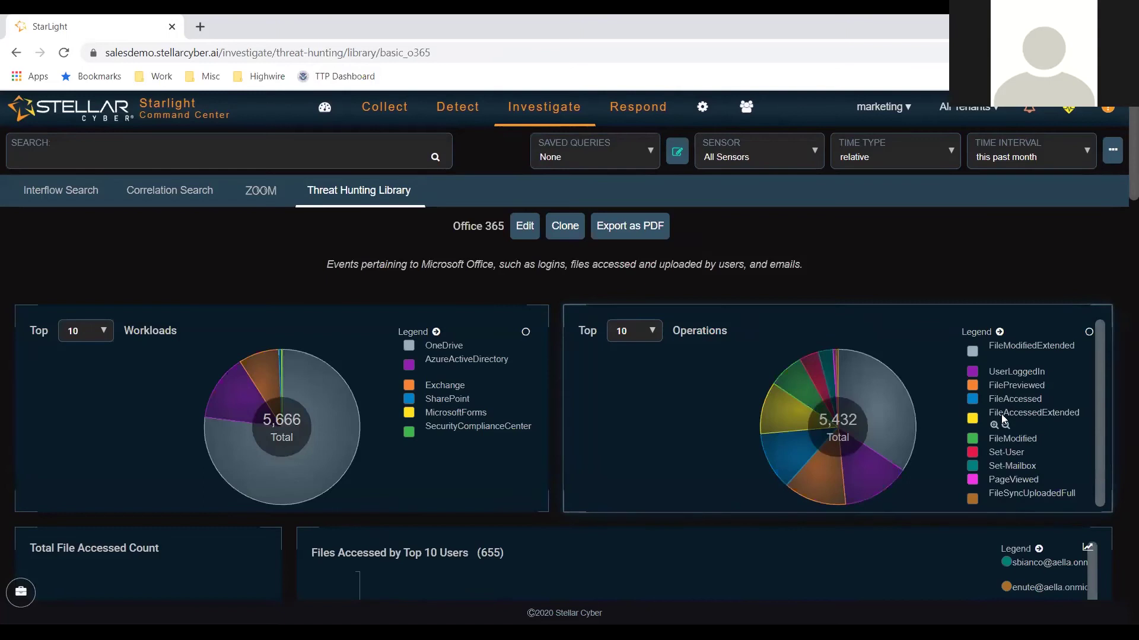
pyautogui.moveTo(1012, 439)
pyautogui.scroll(-1, 1011, 439)
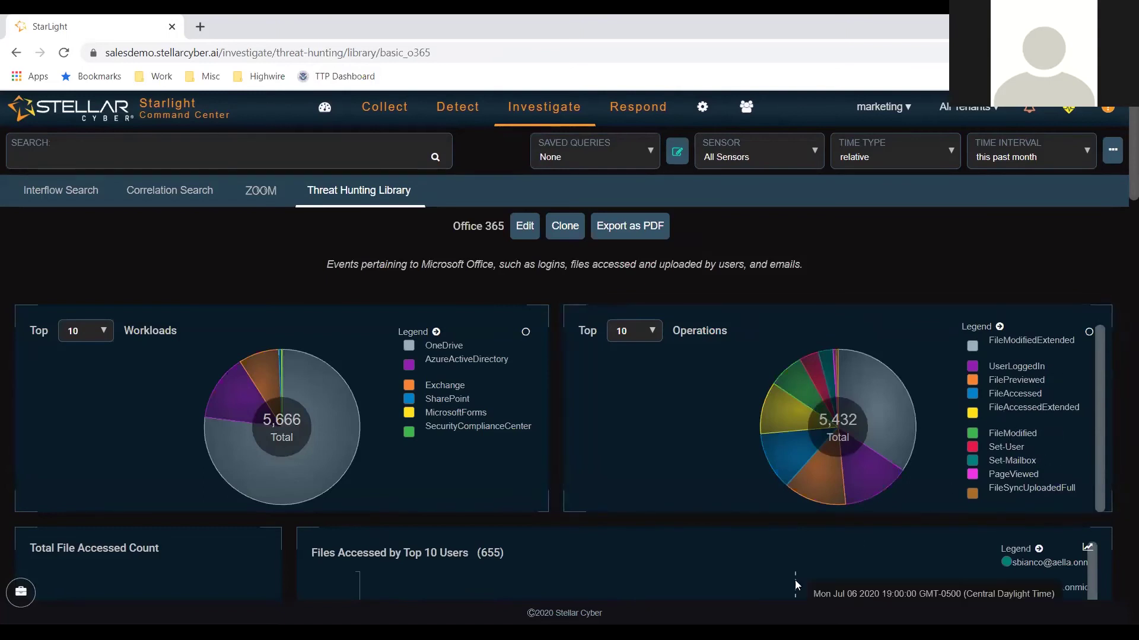
pyautogui.scroll(-4, 795, 585)
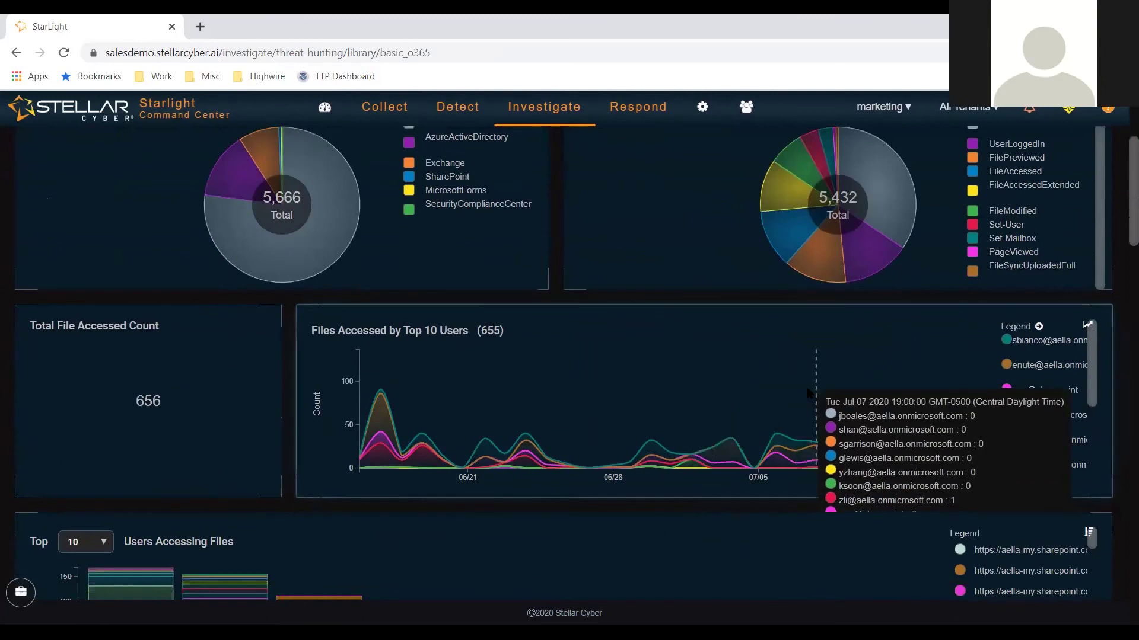
pyautogui.scroll(-1, 808, 393)
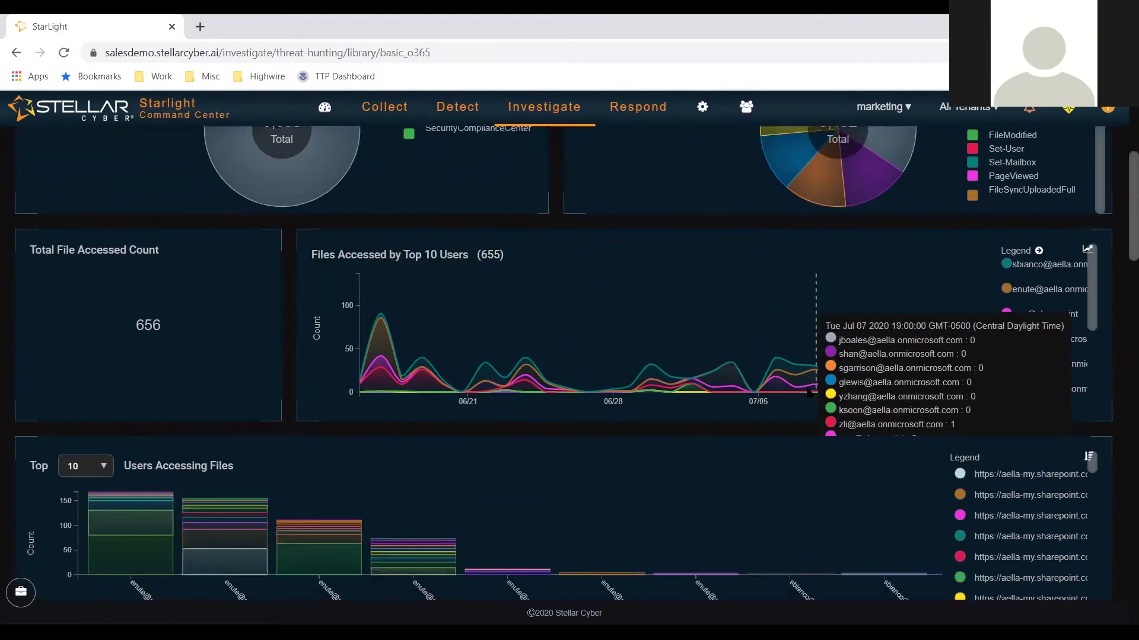
pyautogui.scroll(-2, 808, 393)
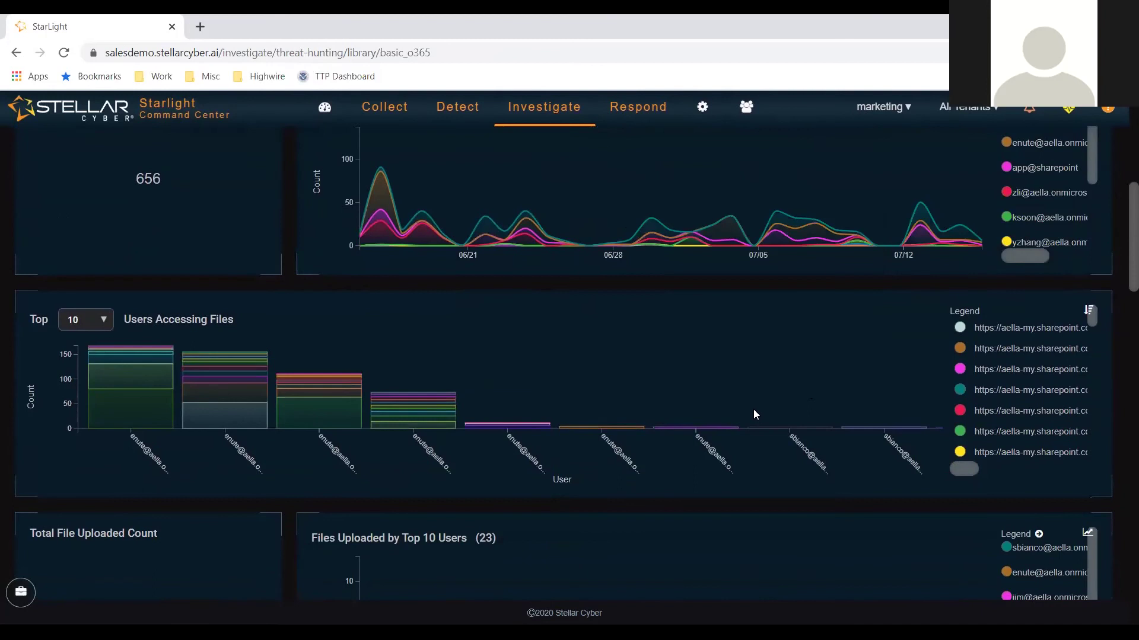
pyautogui.scroll(2, 786, 356)
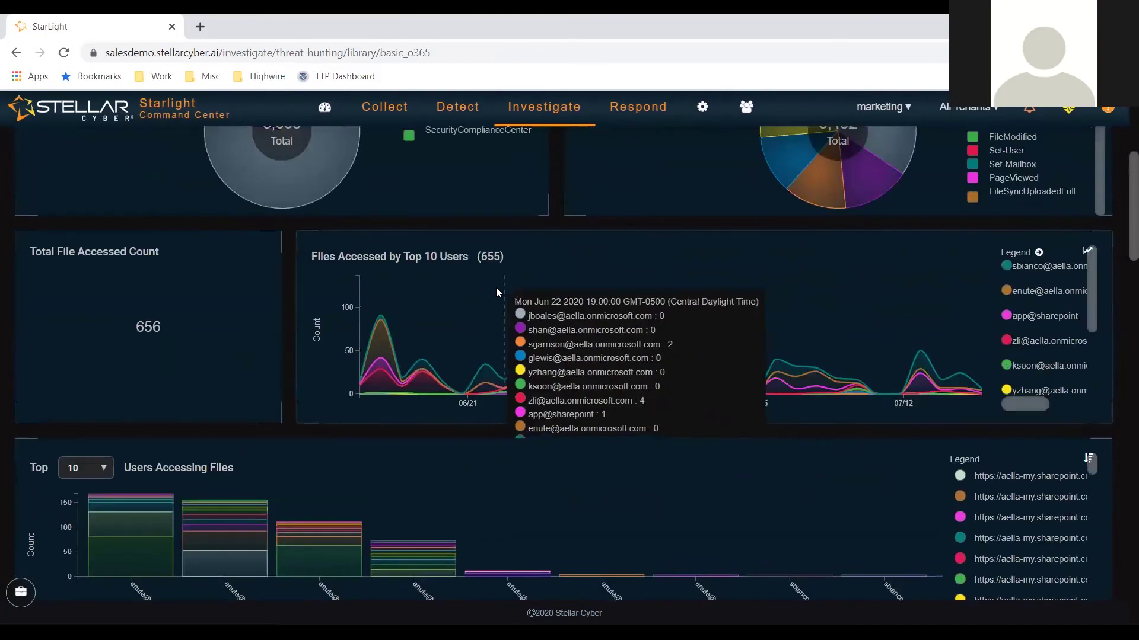
pyautogui.scroll(-5, 671, 285)
pyautogui.moveTo(709, 392)
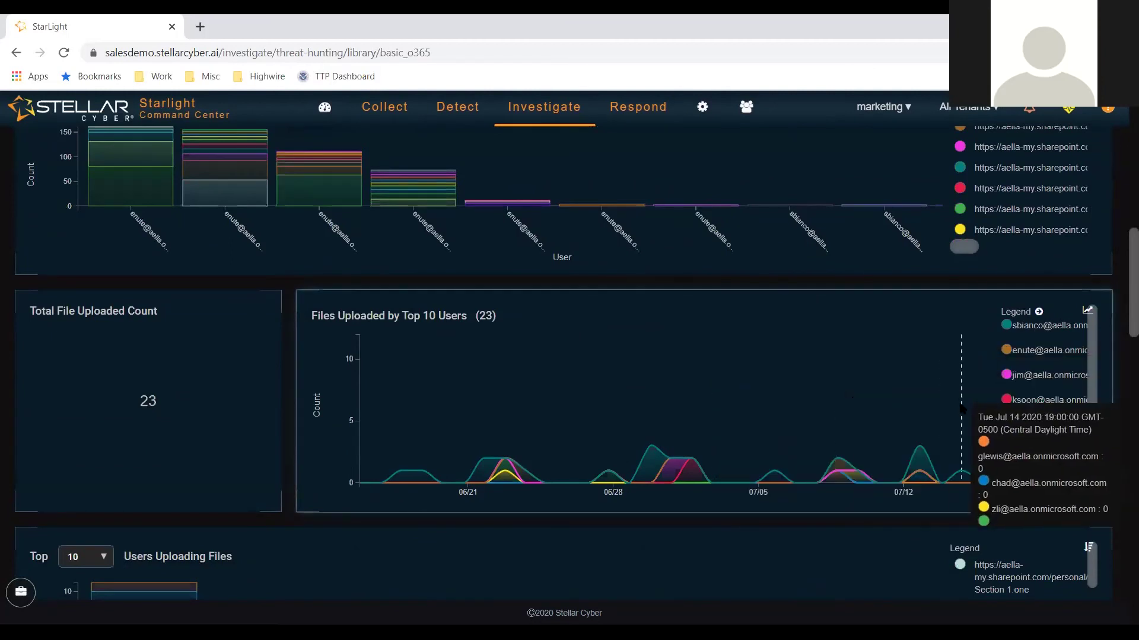
pyautogui.scroll(-3, 752, 402)
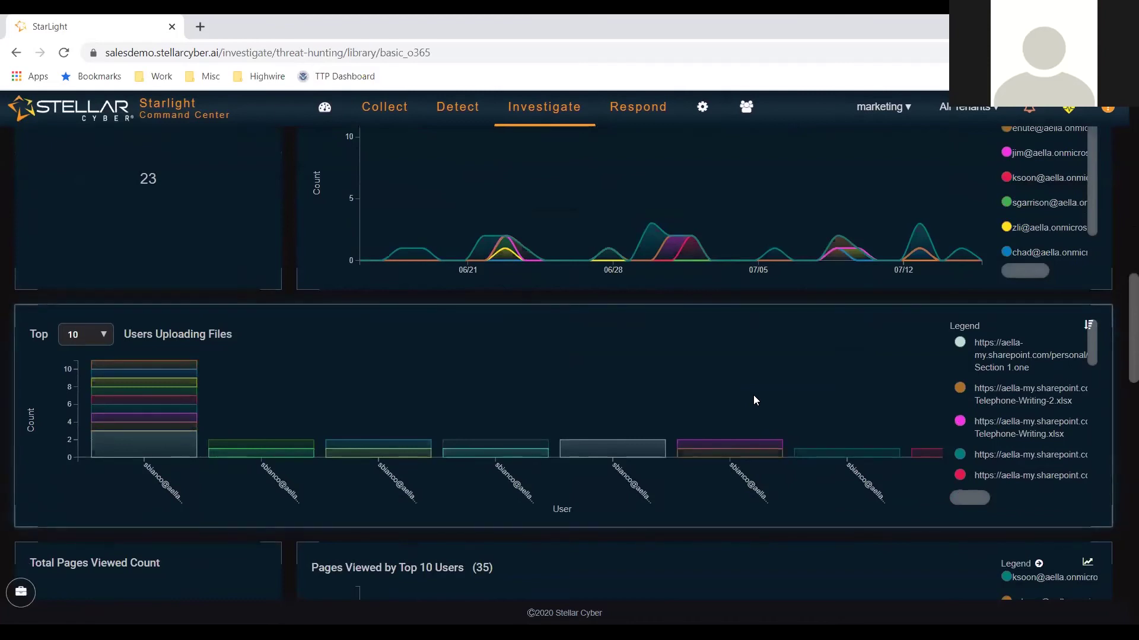
pyautogui.scroll(-3, 753, 395)
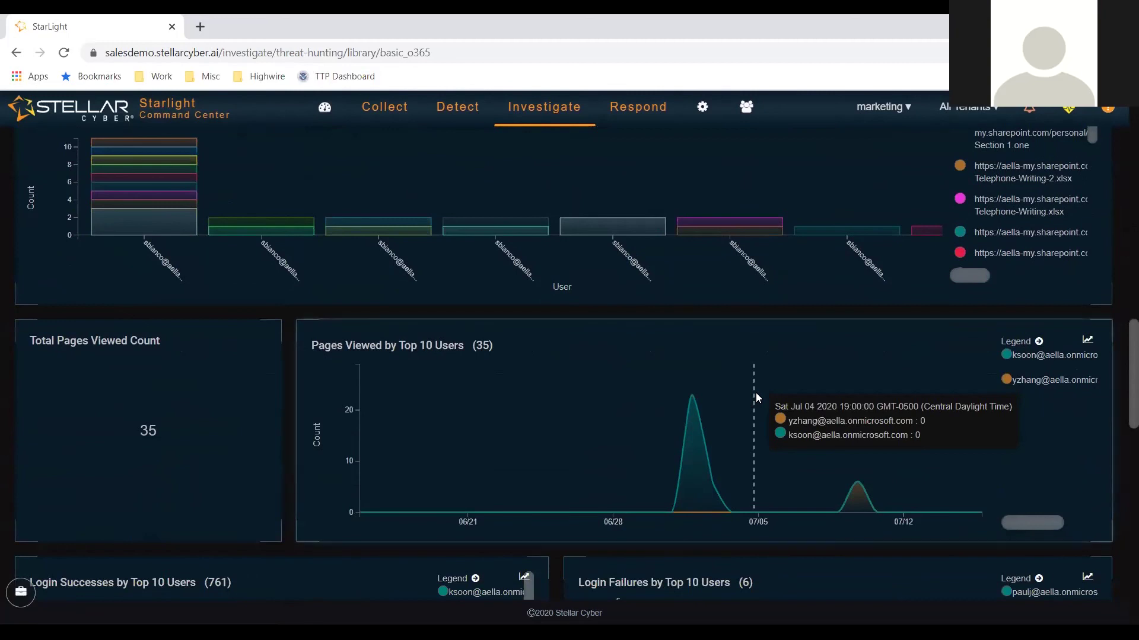
pyautogui.scroll(-4, 755, 393)
pyautogui.scroll(15, 755, 392)
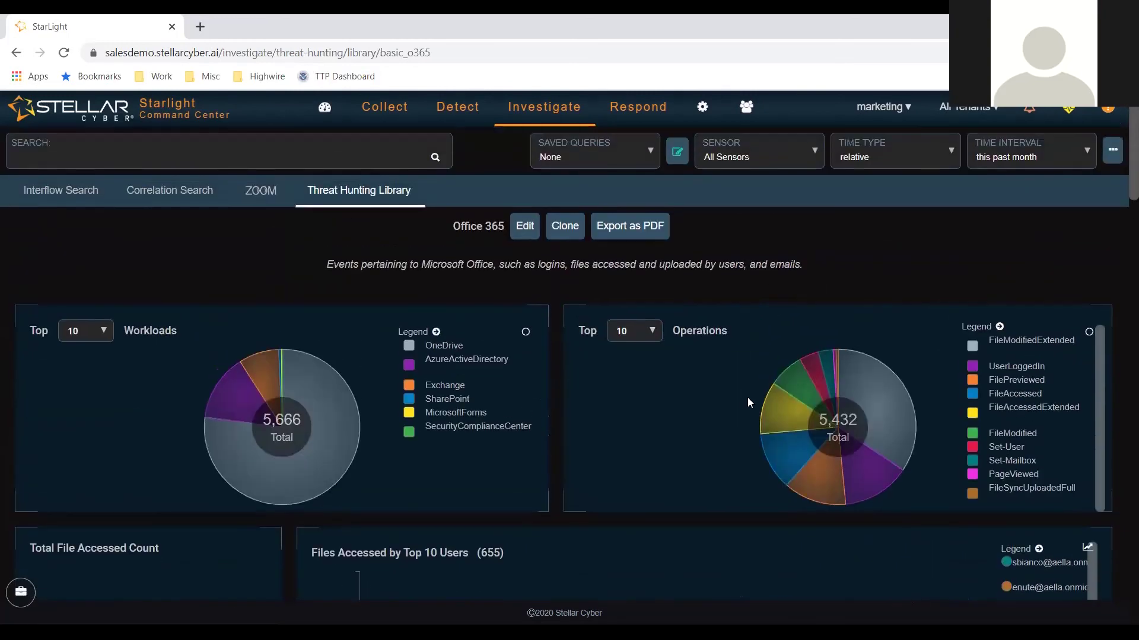
# - Return to the Threat Hunting Library, look over the available views, and open the Non-Standard Port Usage view
pyautogui.click(368, 197)
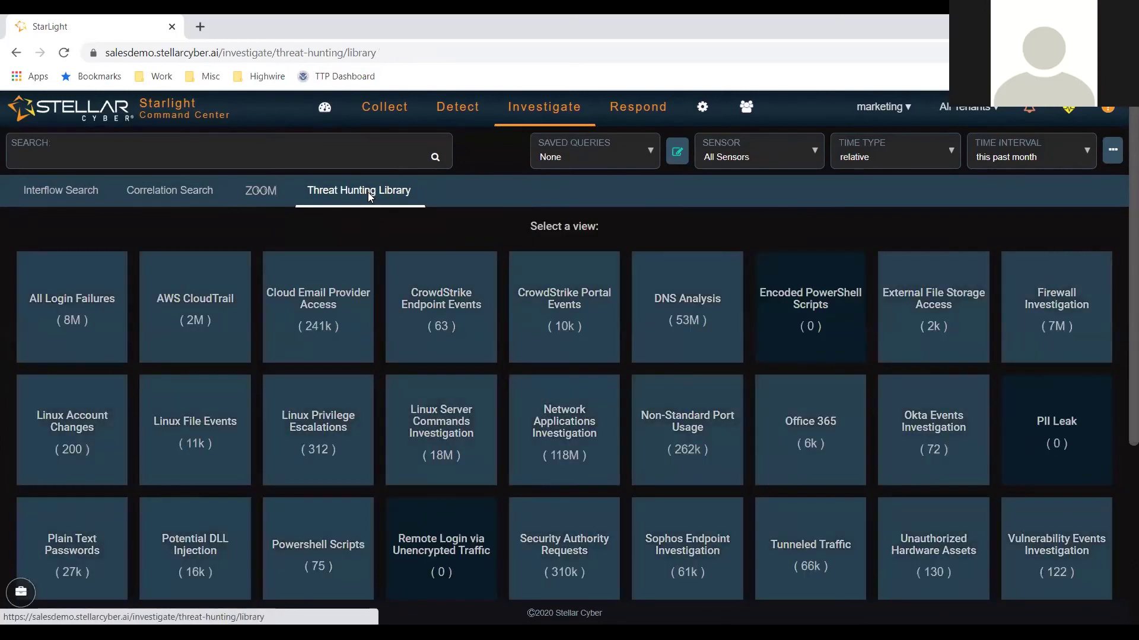
pyautogui.scroll(-3, 367, 192)
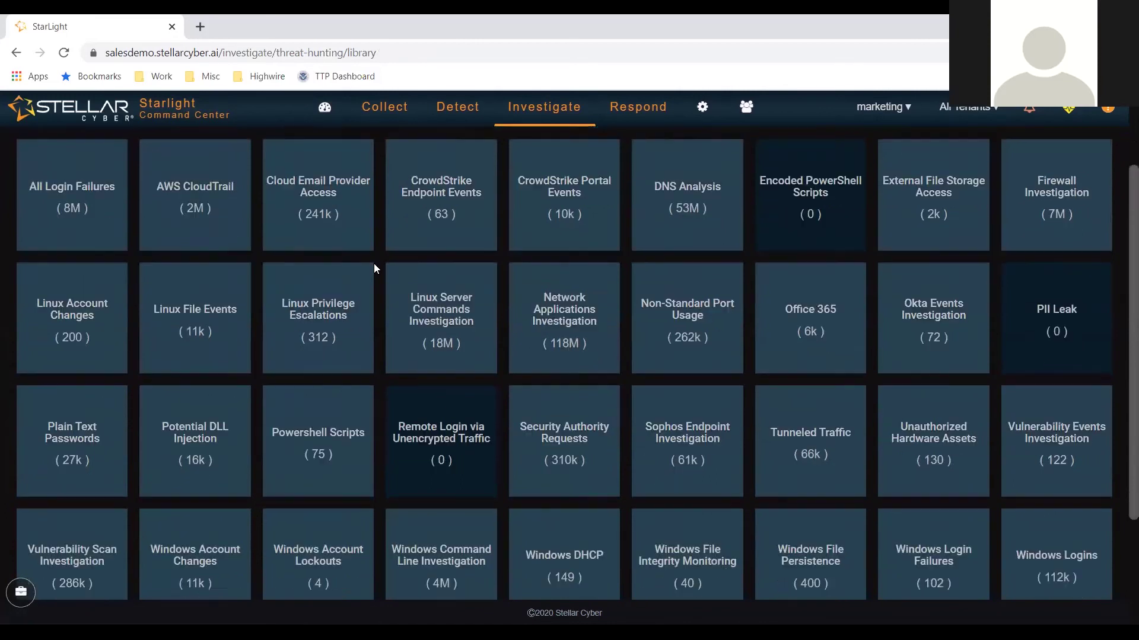
pyautogui.scroll(-2, 376, 264)
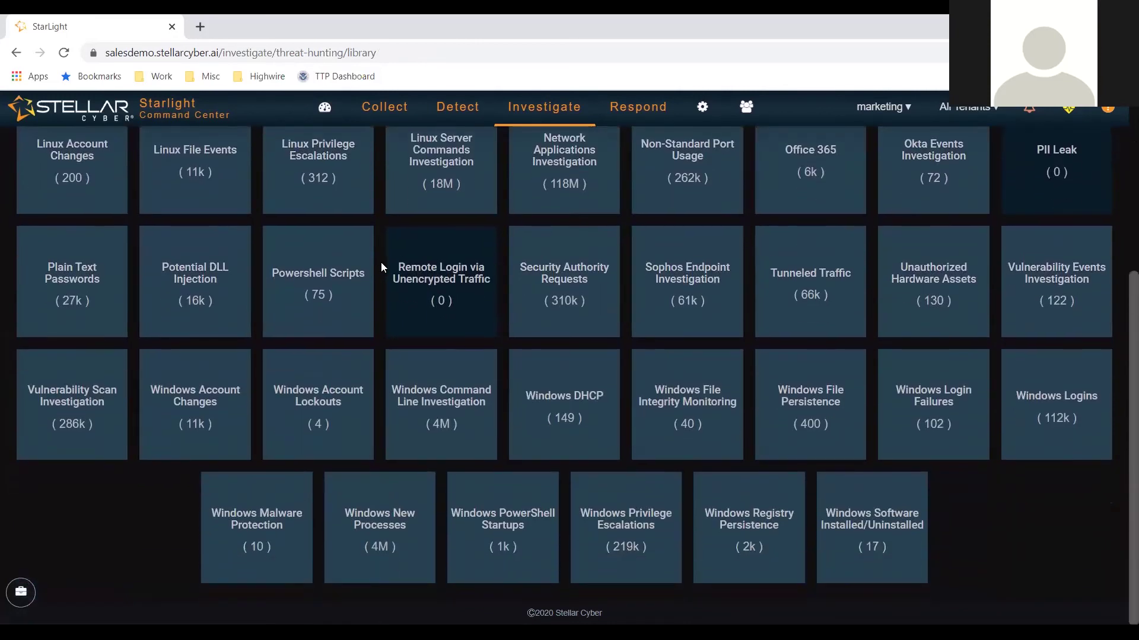
pyautogui.scroll(3, 381, 262)
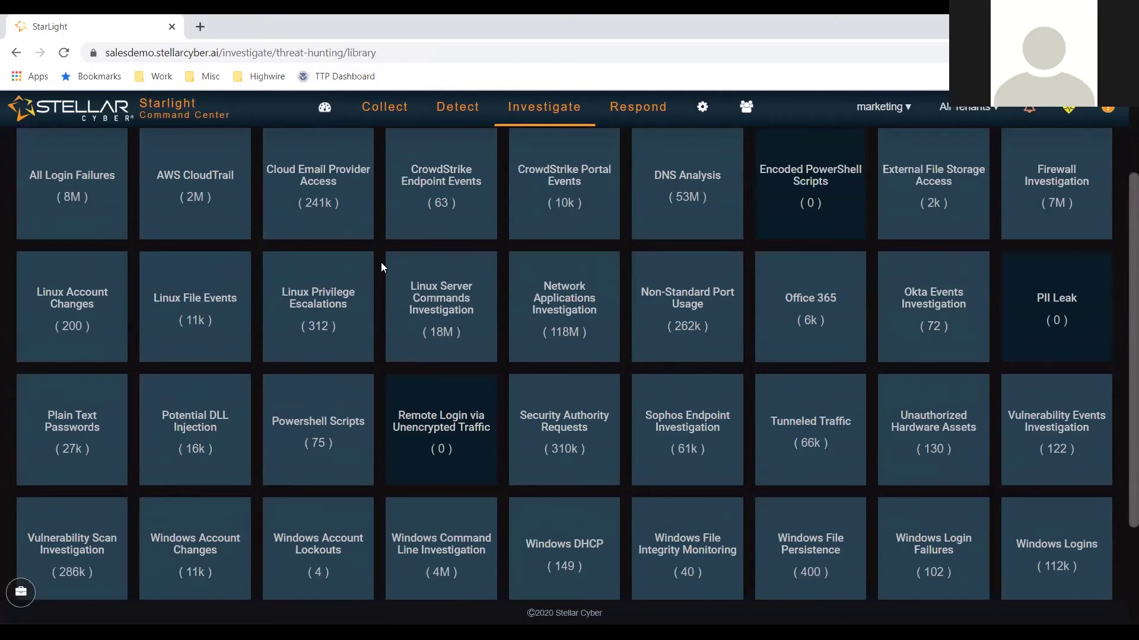
pyautogui.click(693, 303)
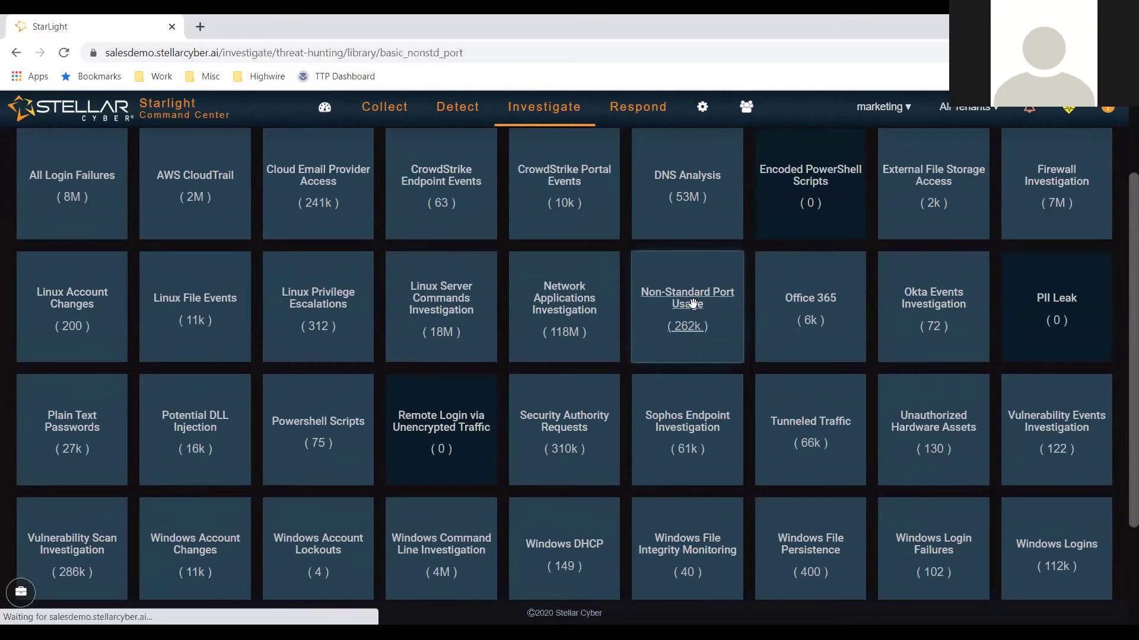